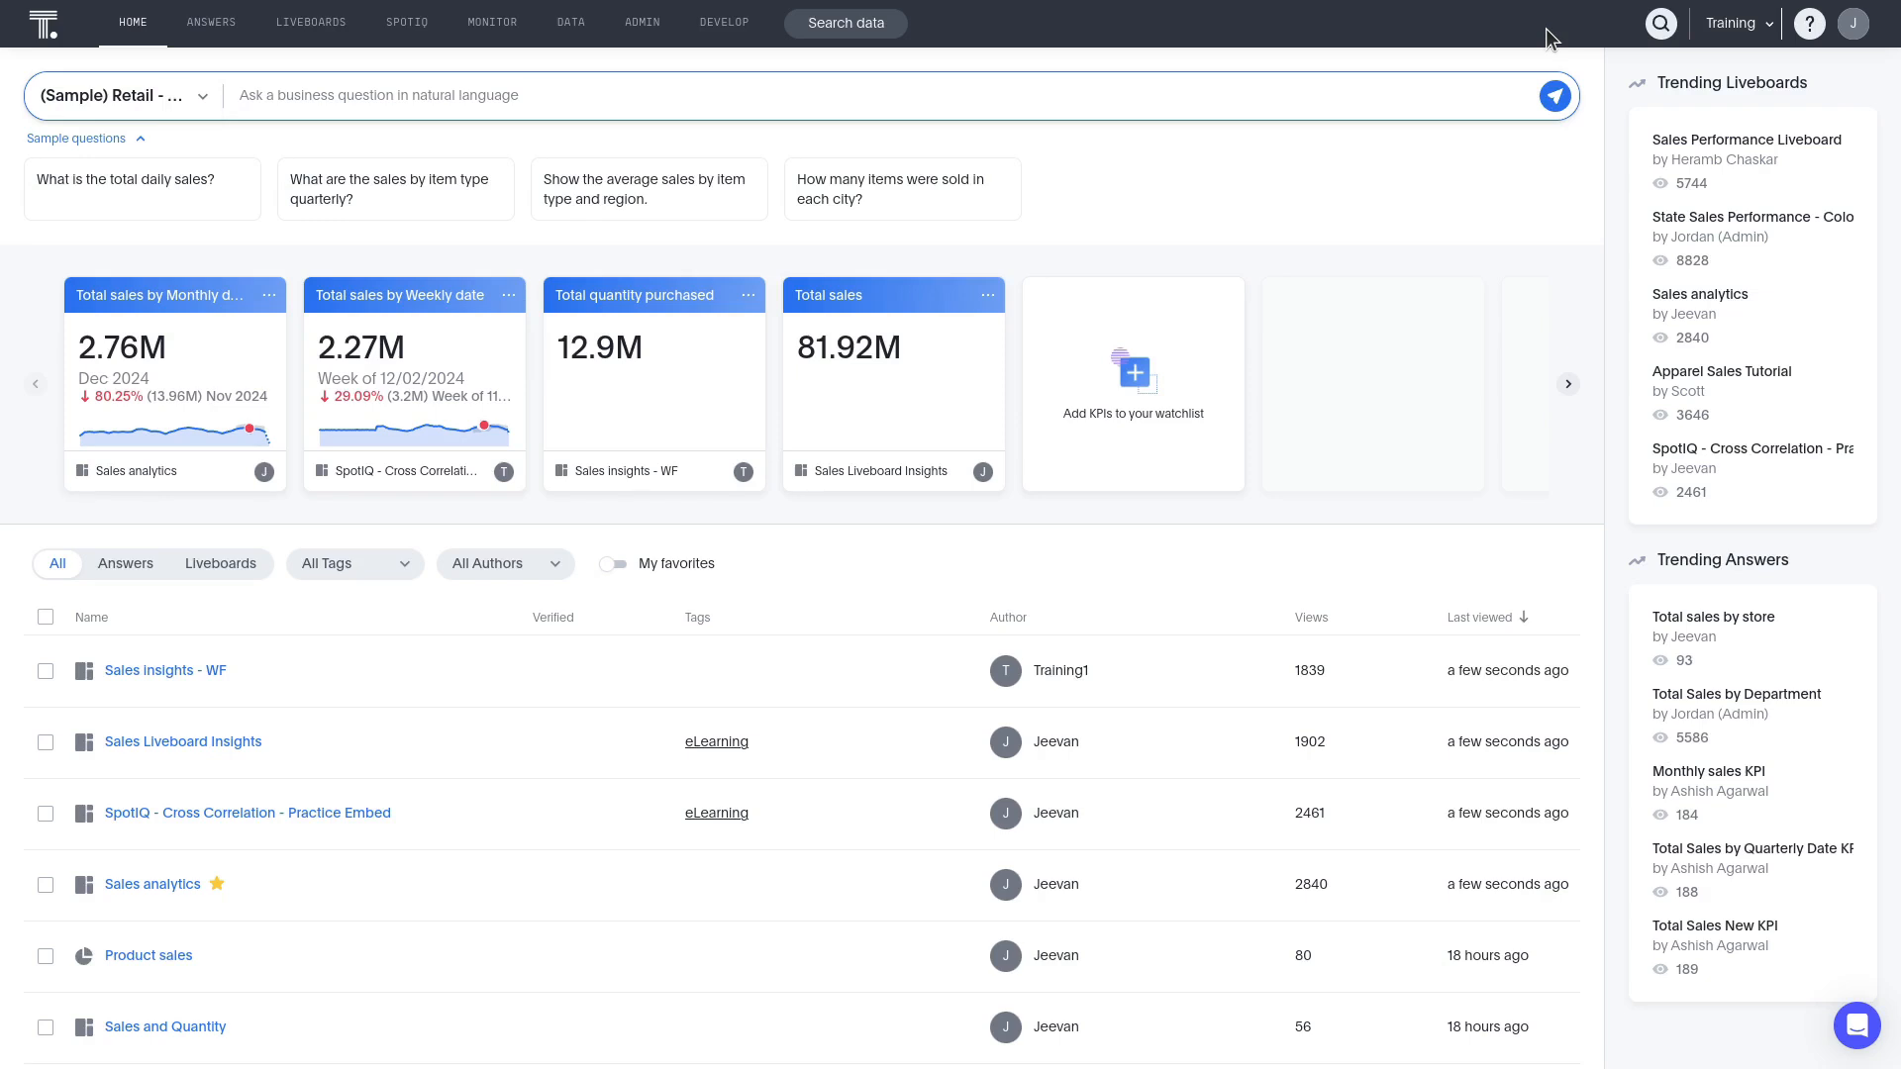
Step: Ask the natural-language question "What are the sales of each state?" of the retail sample data and open the resulting answer for editing
{"action": "left_click", "coordinate": [368, 96]}
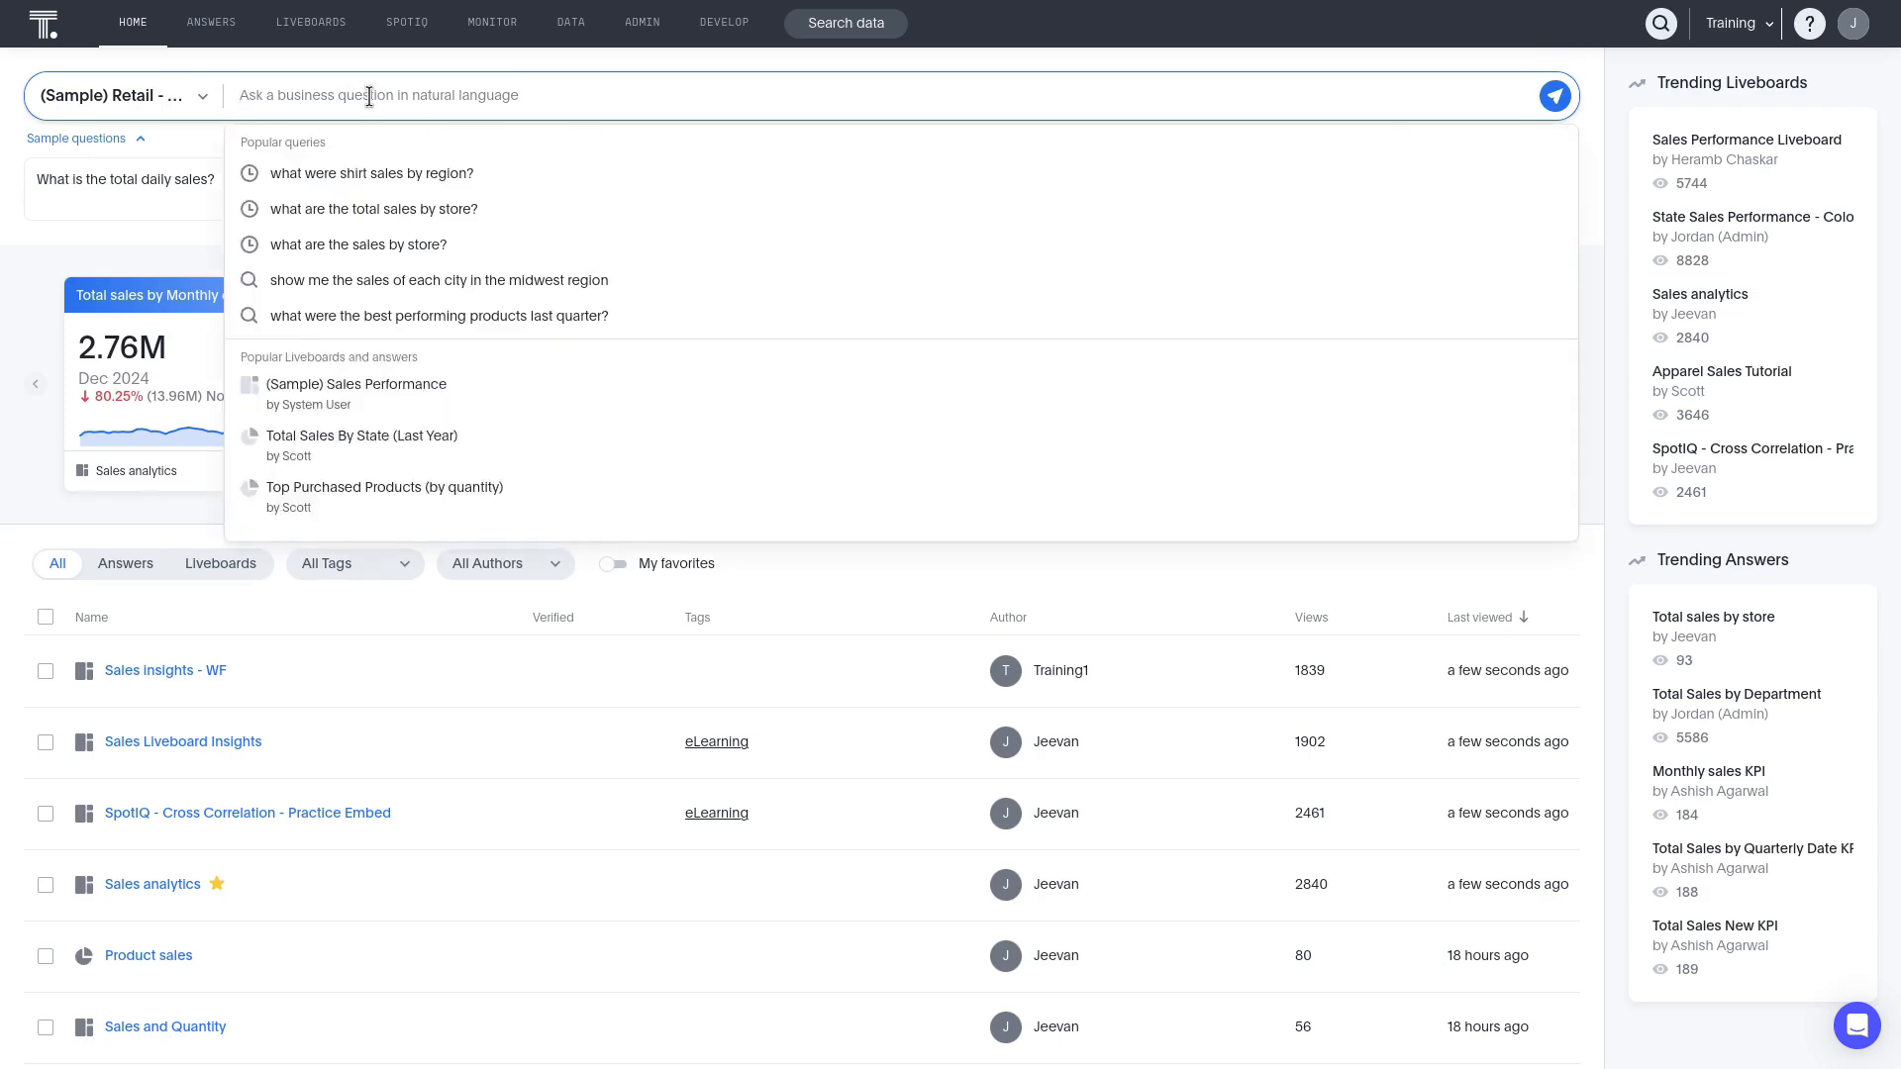
{"action": "type", "text": "What are the sales of each state?"}
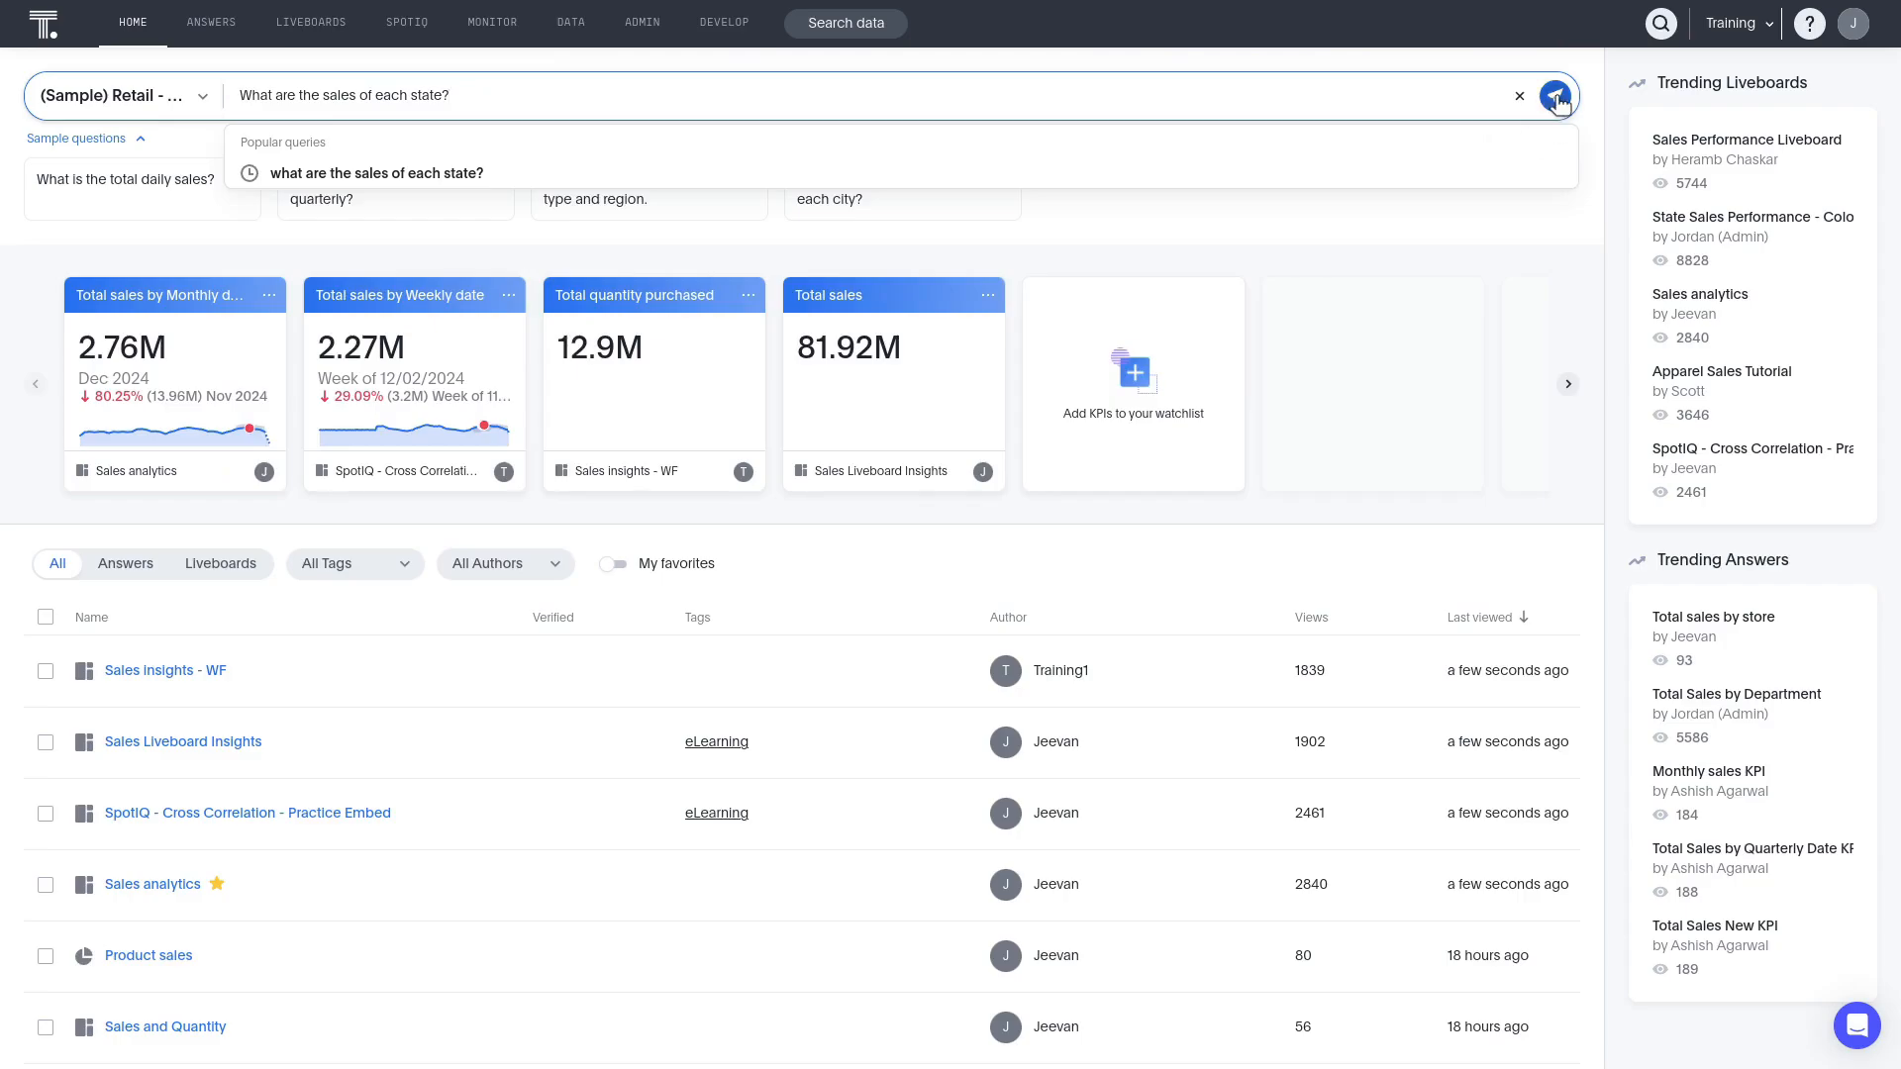
{"action": "left_click", "coordinate": [1555, 97]}
{"action": "left_click", "coordinate": [544, 414]}
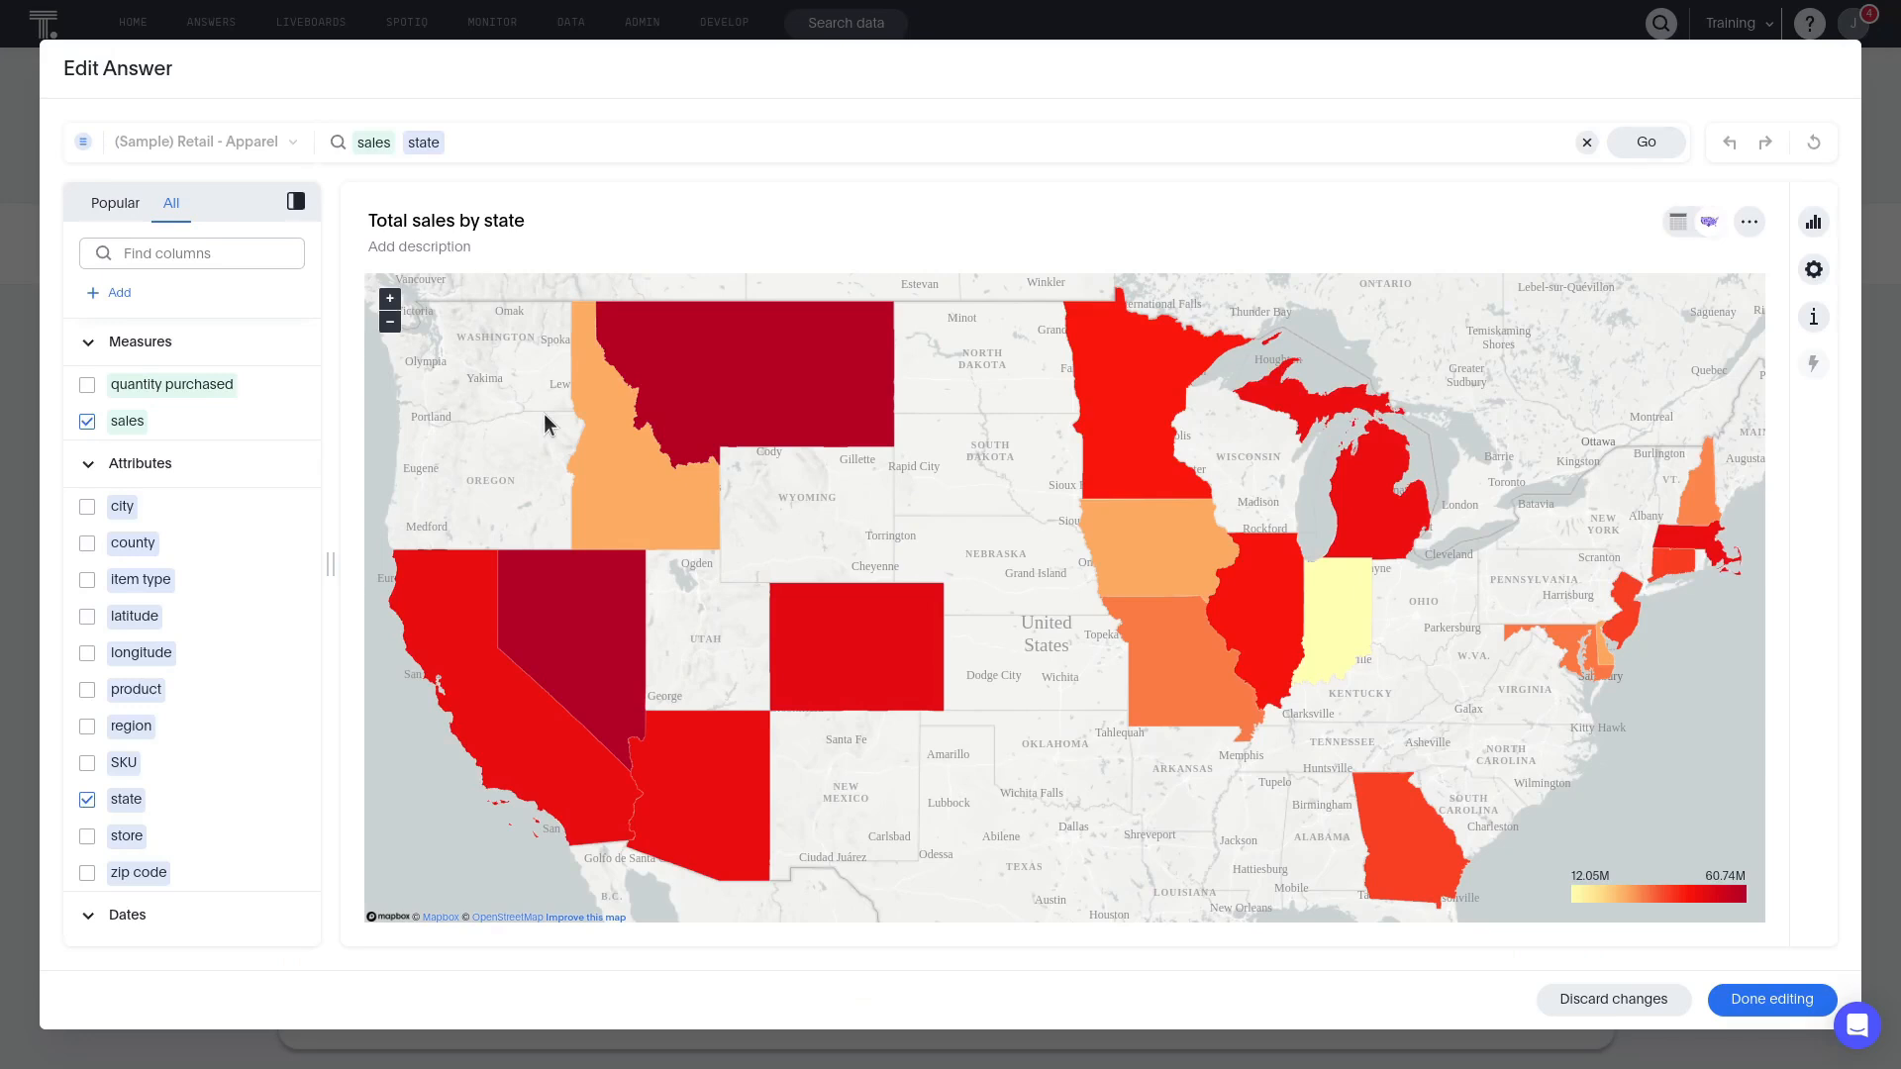
Step: Add a california filter to the sales by state search and run it
{"action": "left_click", "coordinate": [959, 144]}
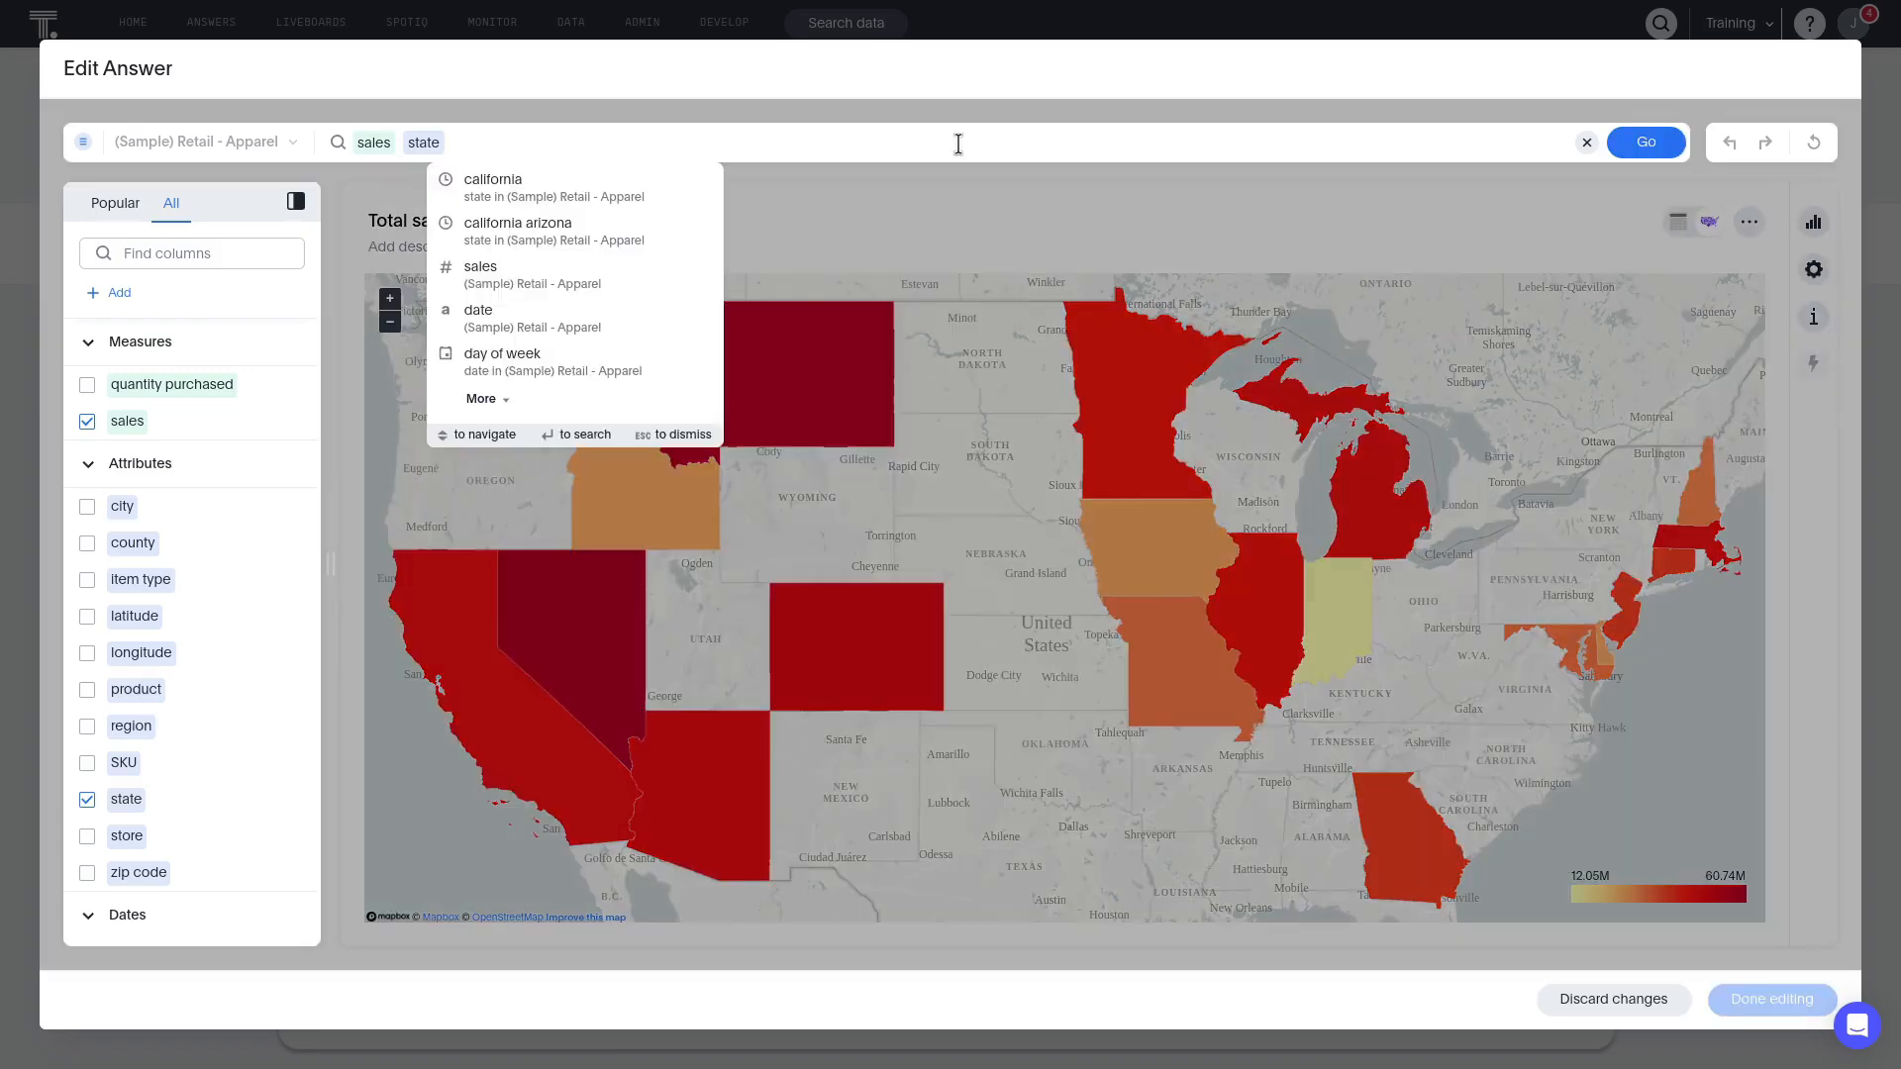
{"action": "type", "text": "california"}
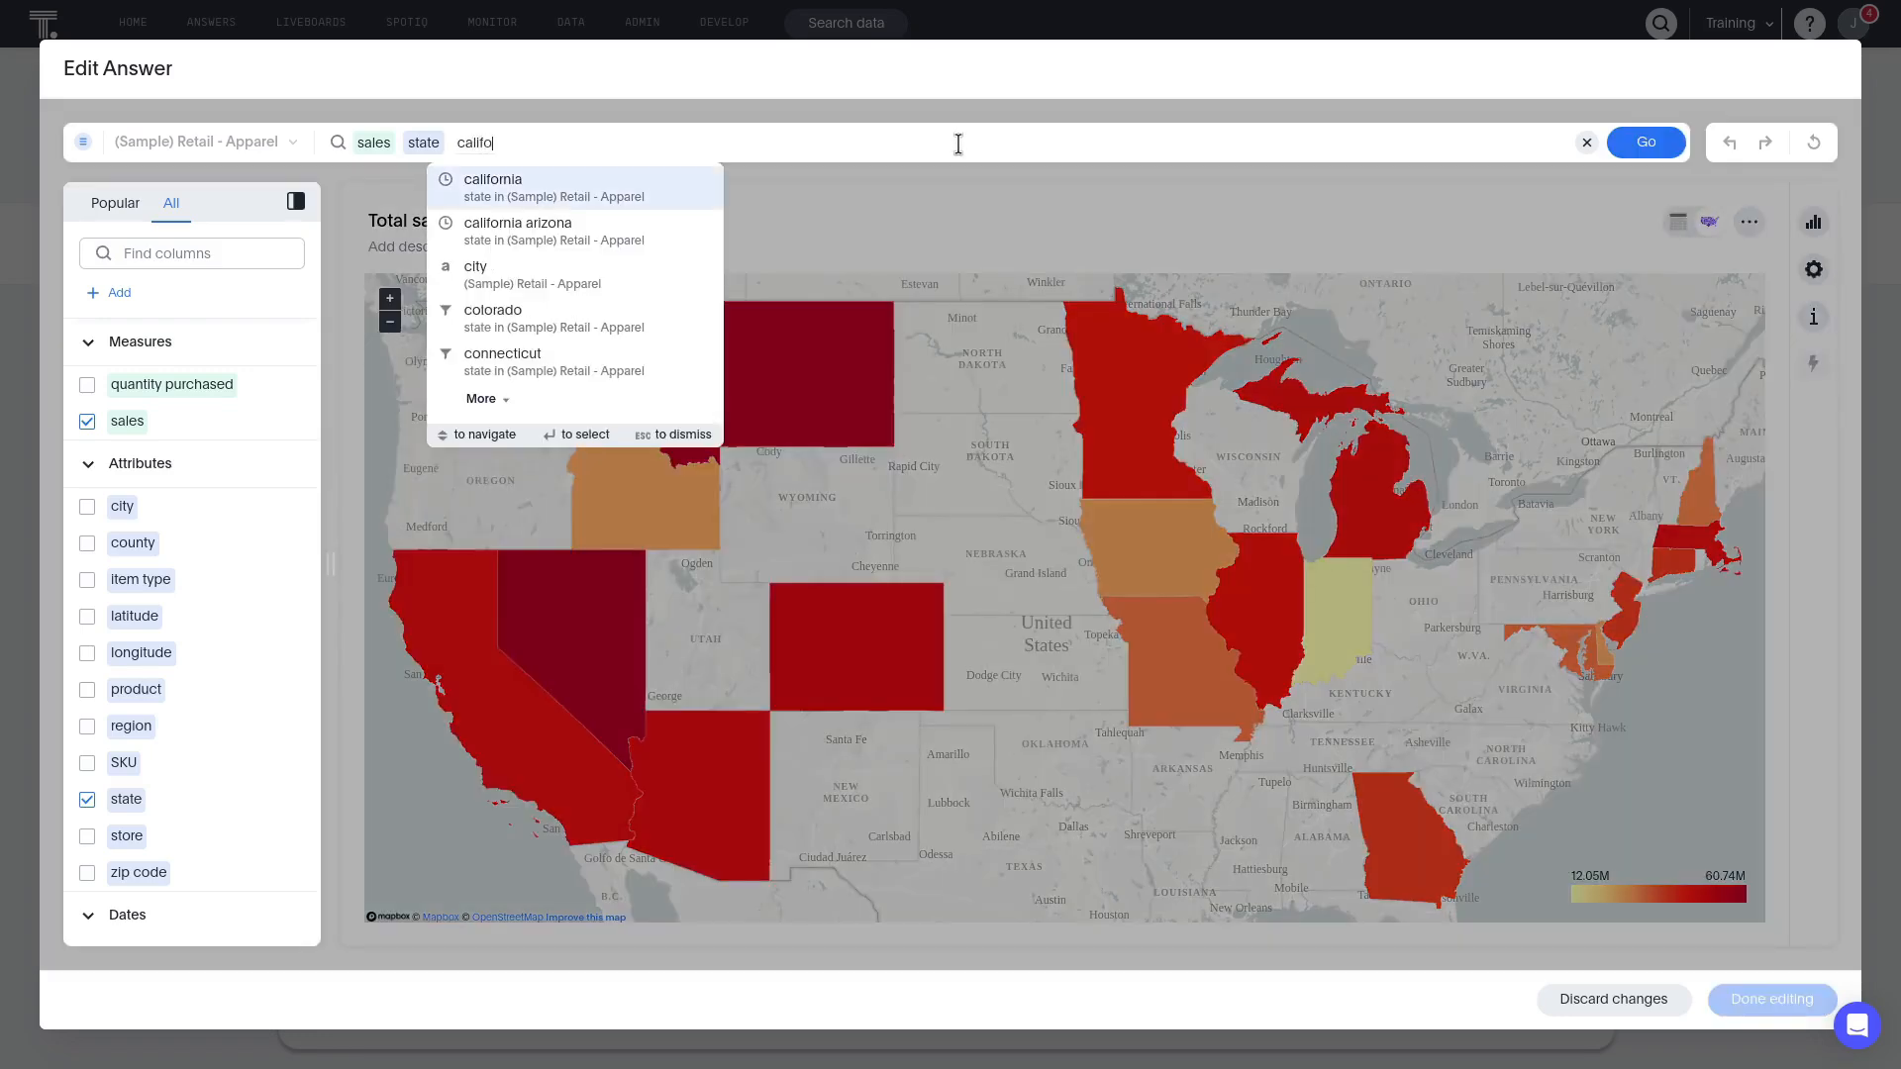
{"action": "left_click", "coordinate": [1619, 149]}
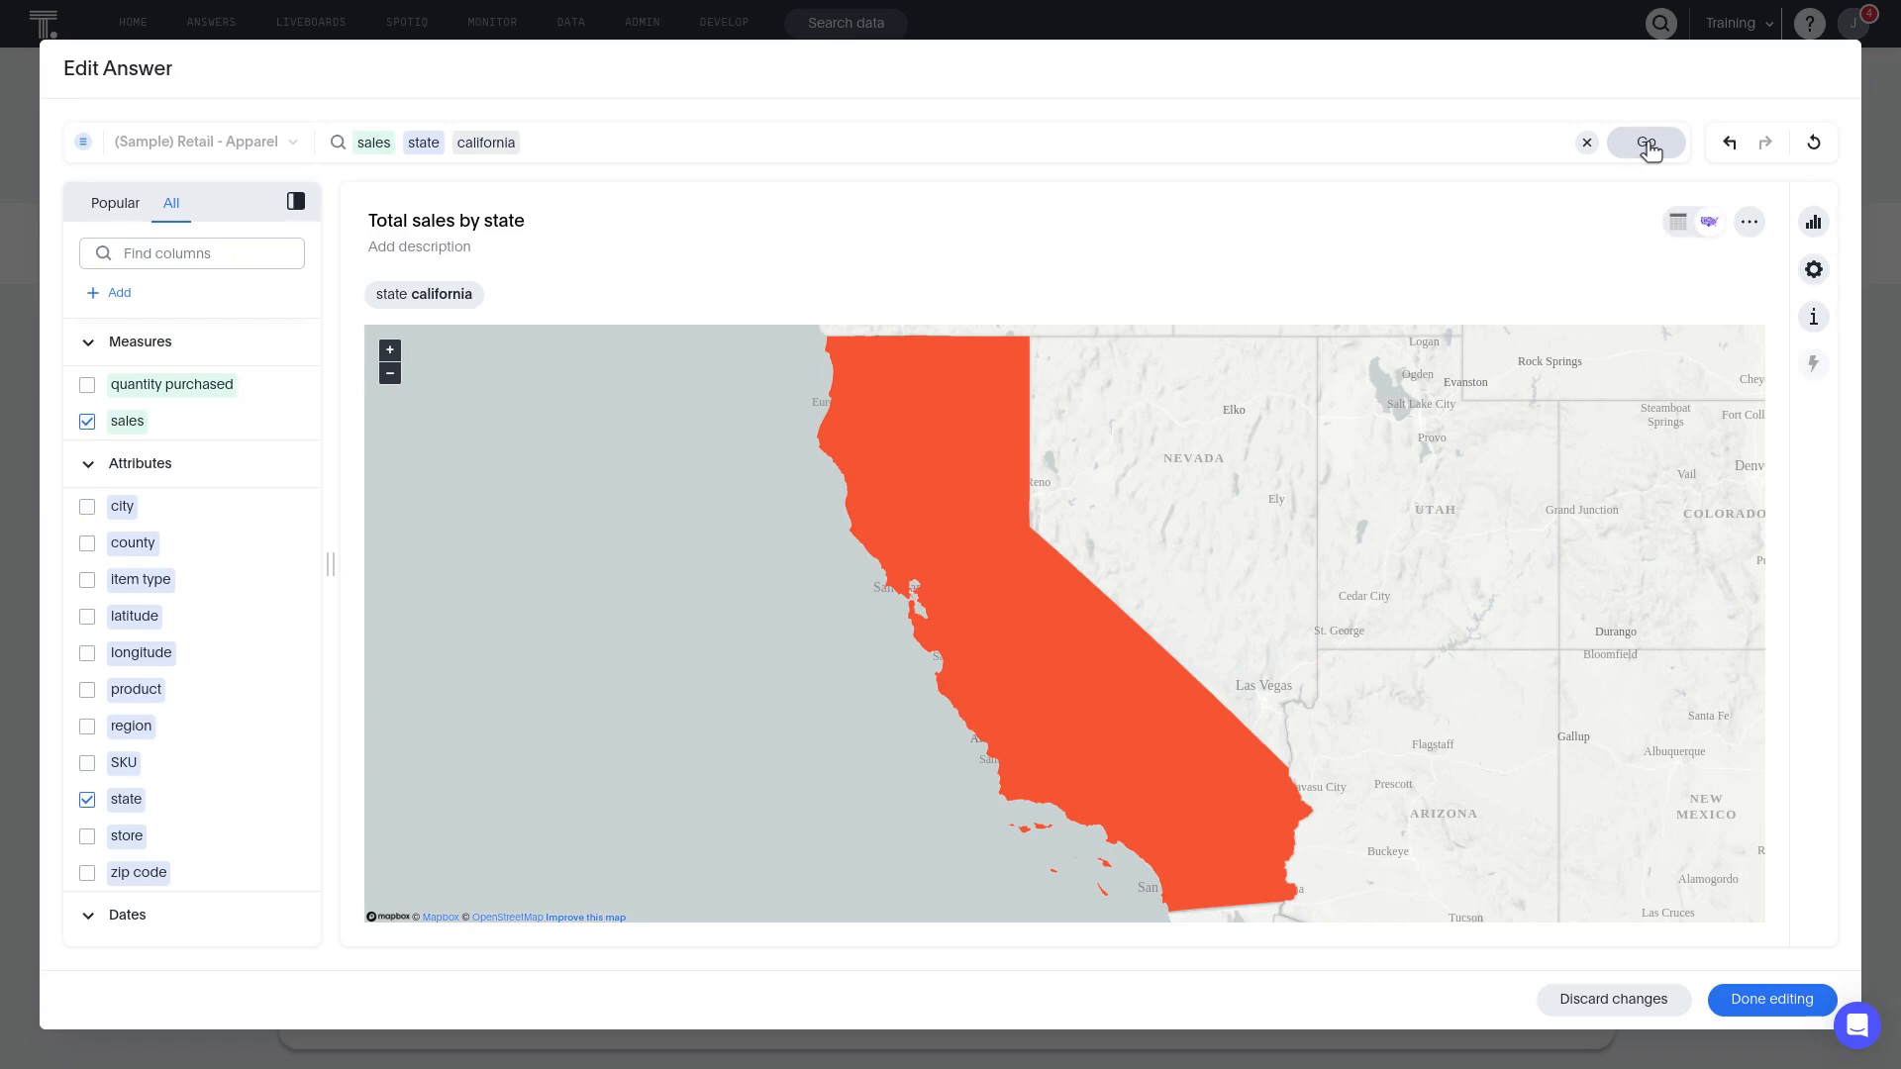
Step: Extend the state filter in the search with nevada and arizona and rerun the search
{"action": "left_click", "coordinate": [1245, 147]}
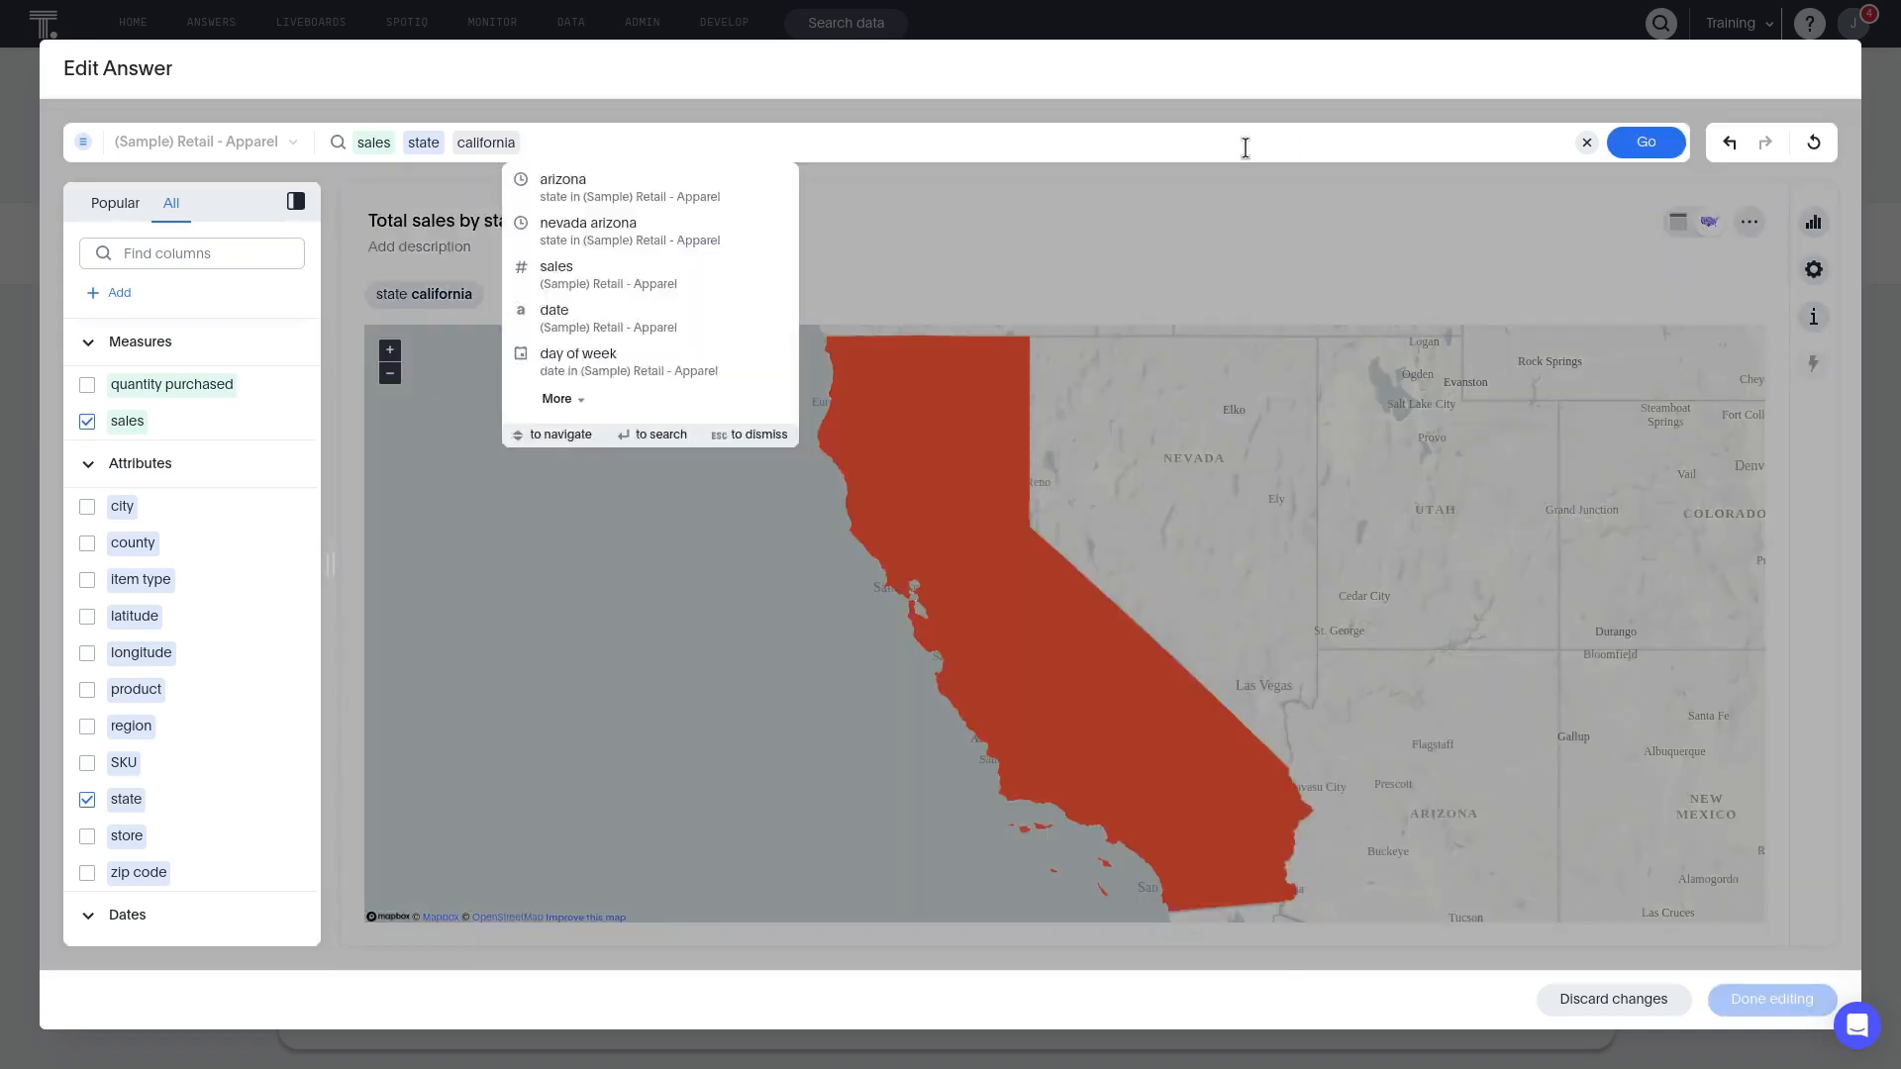
{"action": "type", "text": "nevada"}
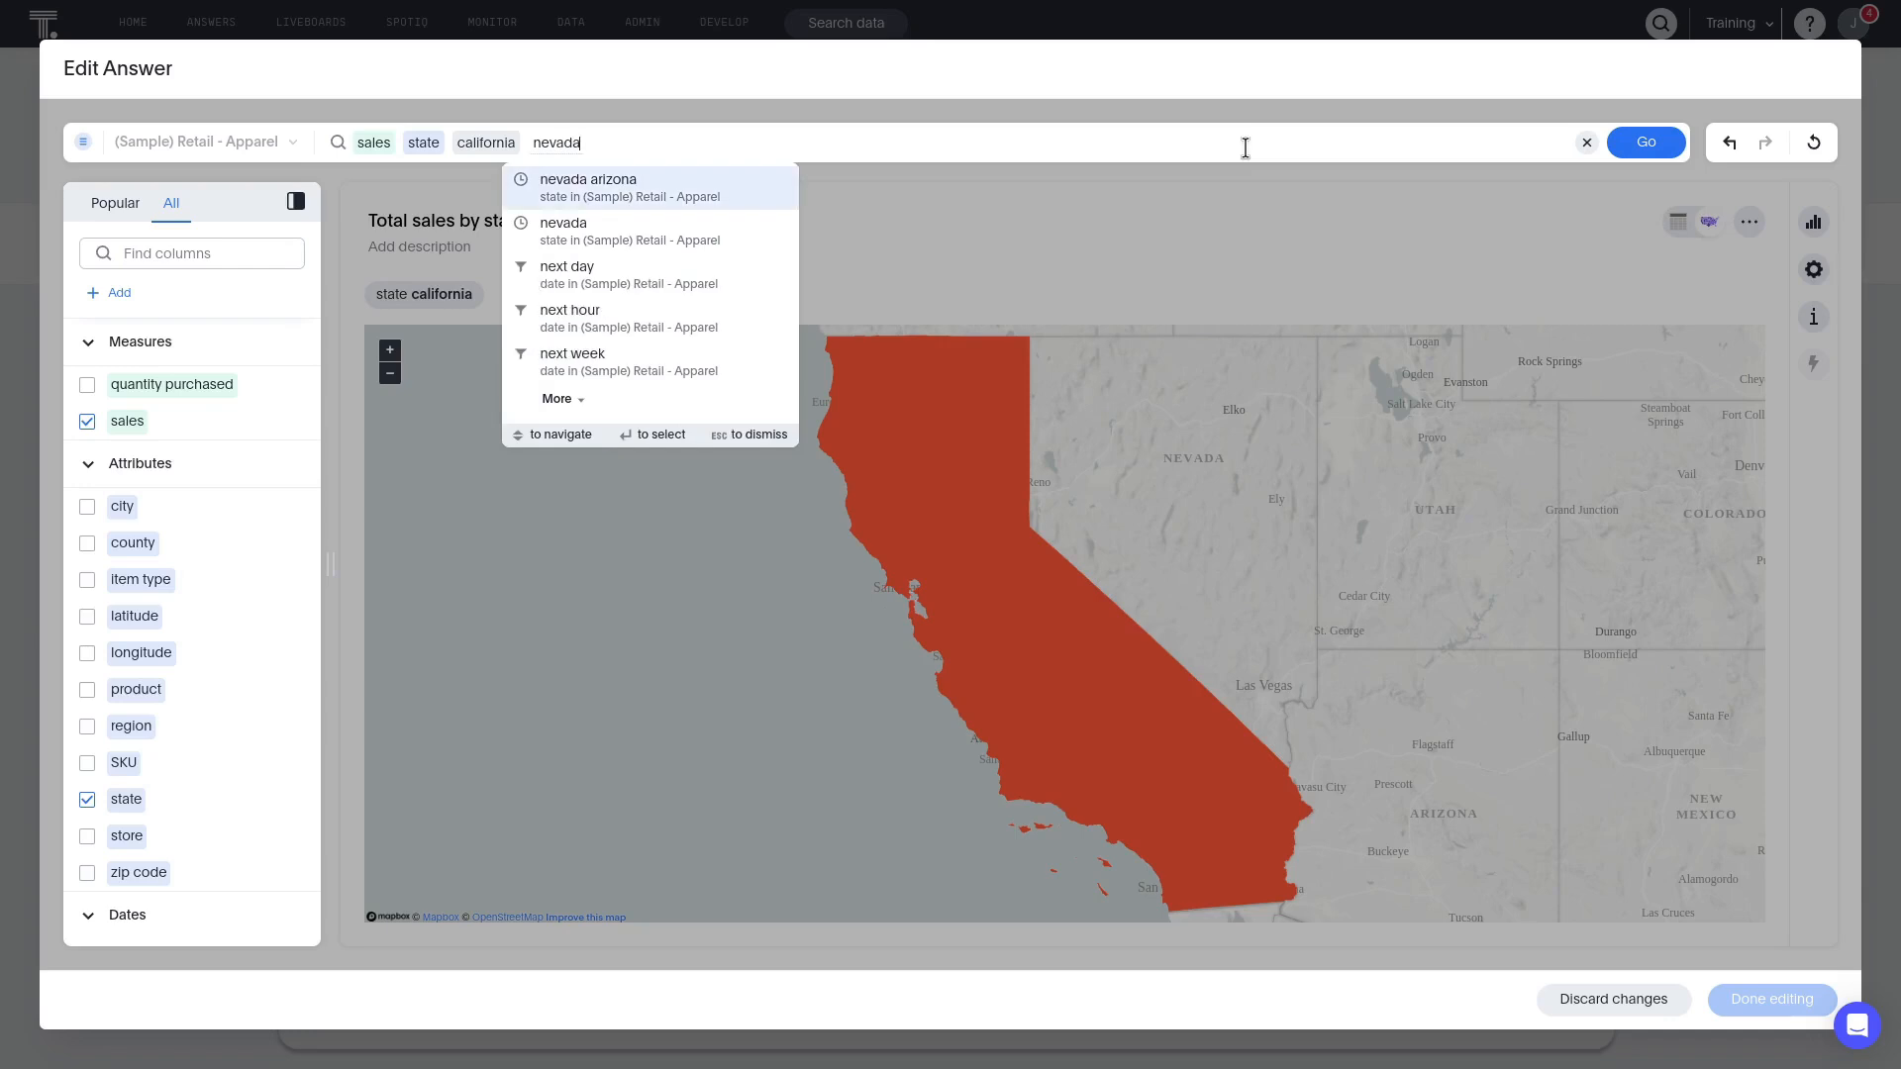
{"action": "type", "text": " arizona"}
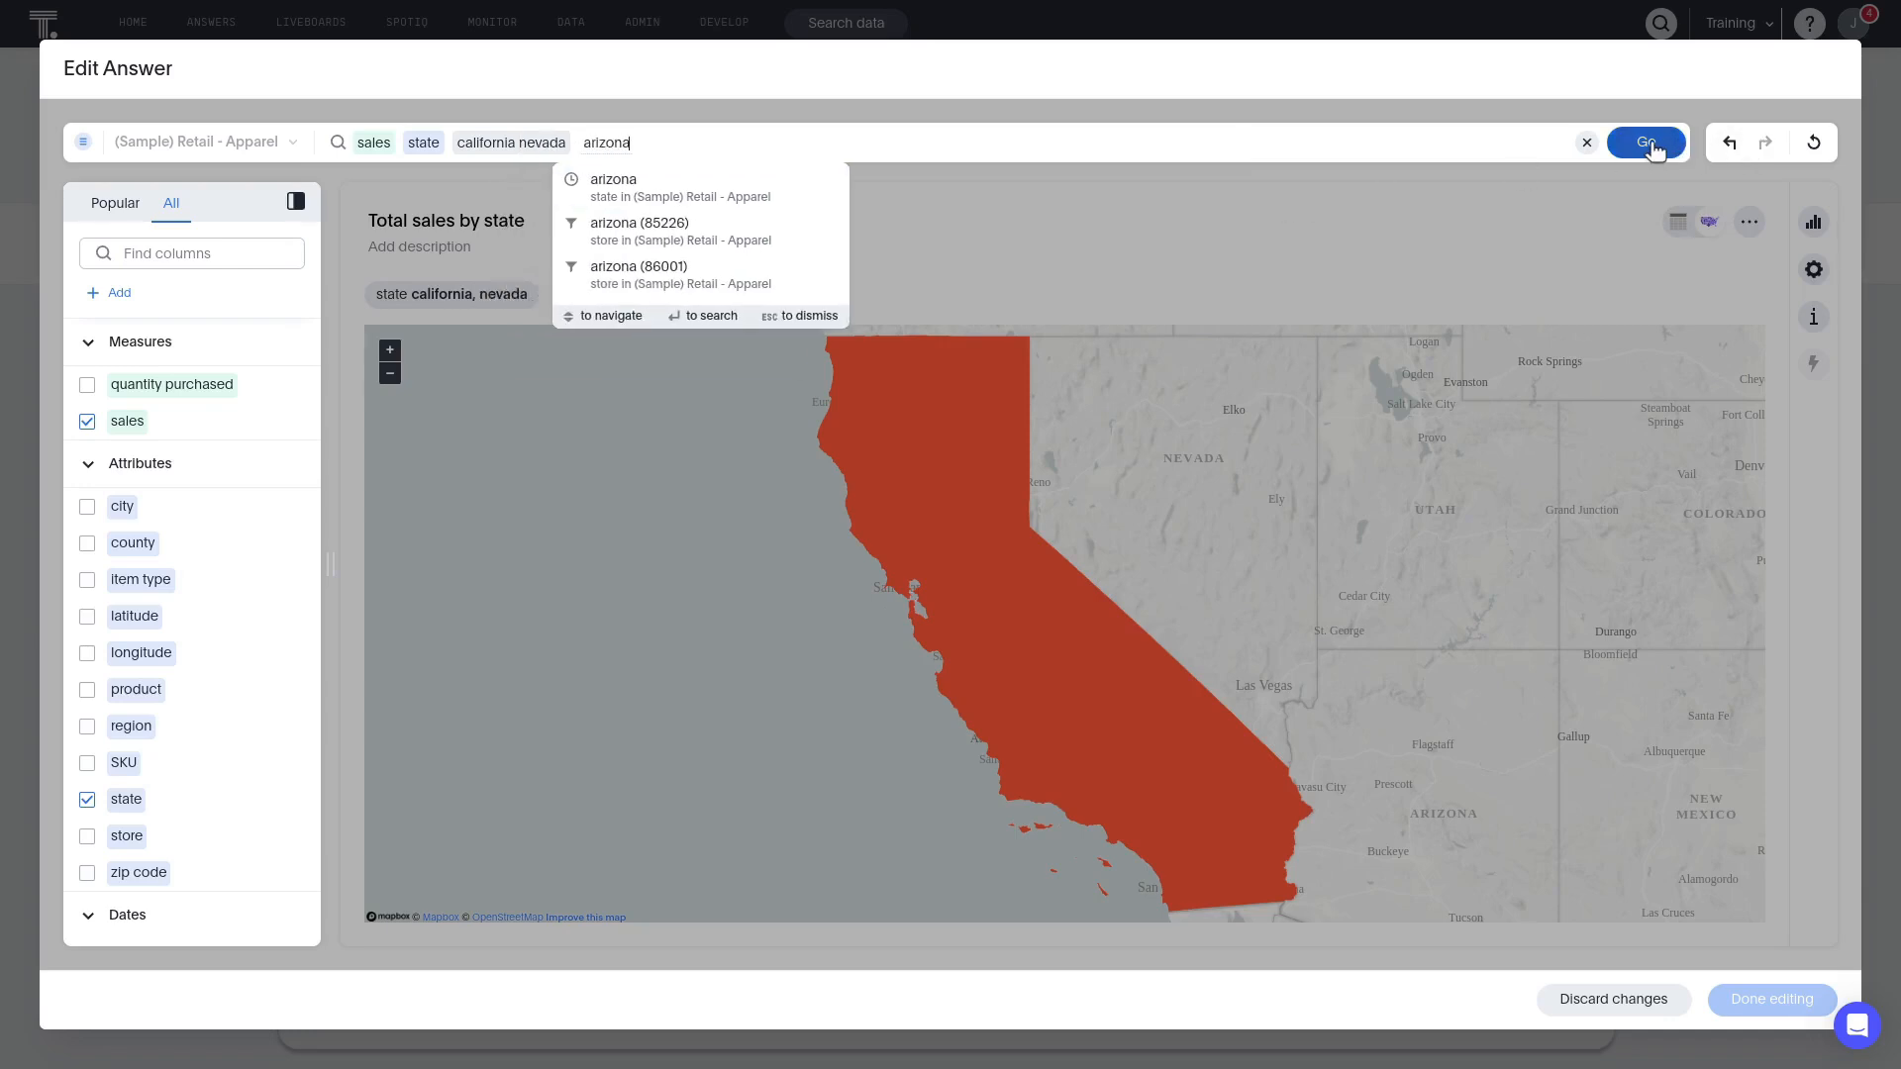
{"action": "left_click", "coordinate": [1646, 143]}
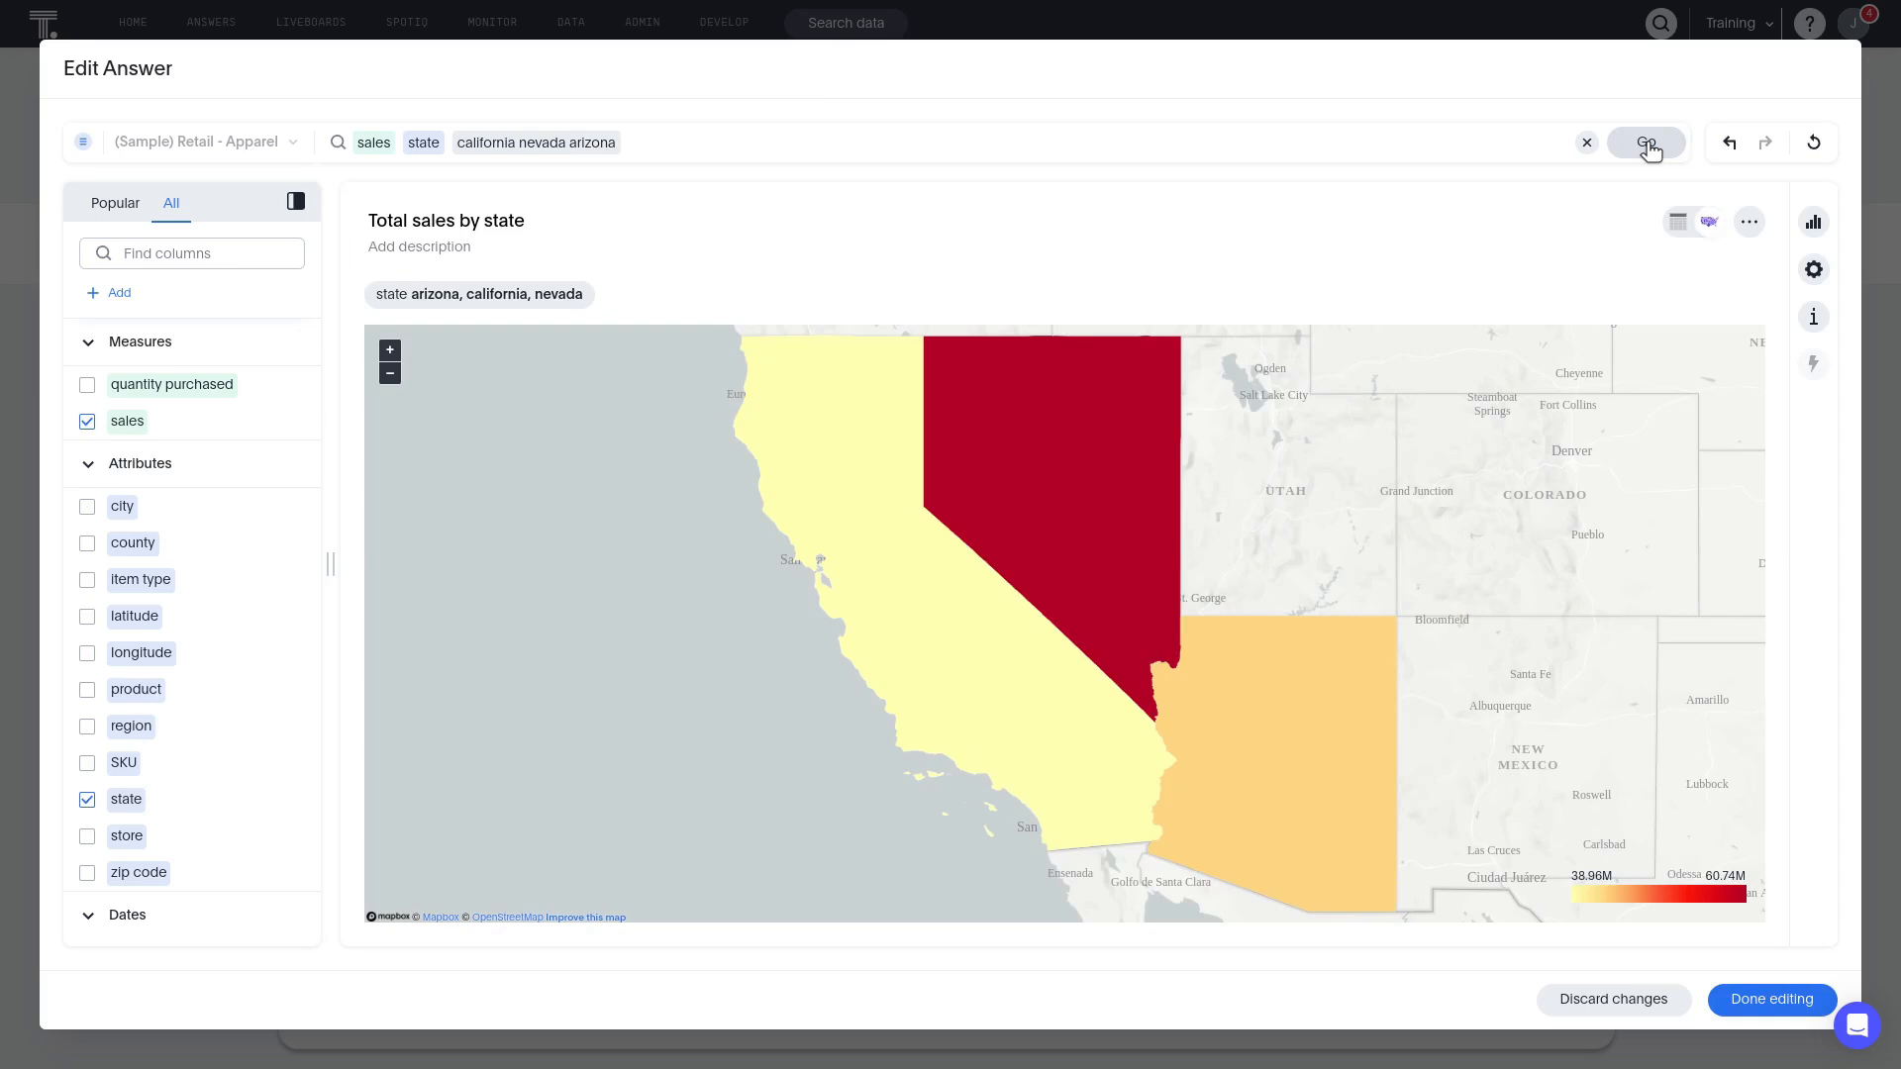
Step: Remove only nevada from the state filter in the search and update the map
{"action": "left_click", "coordinate": [505, 146]}
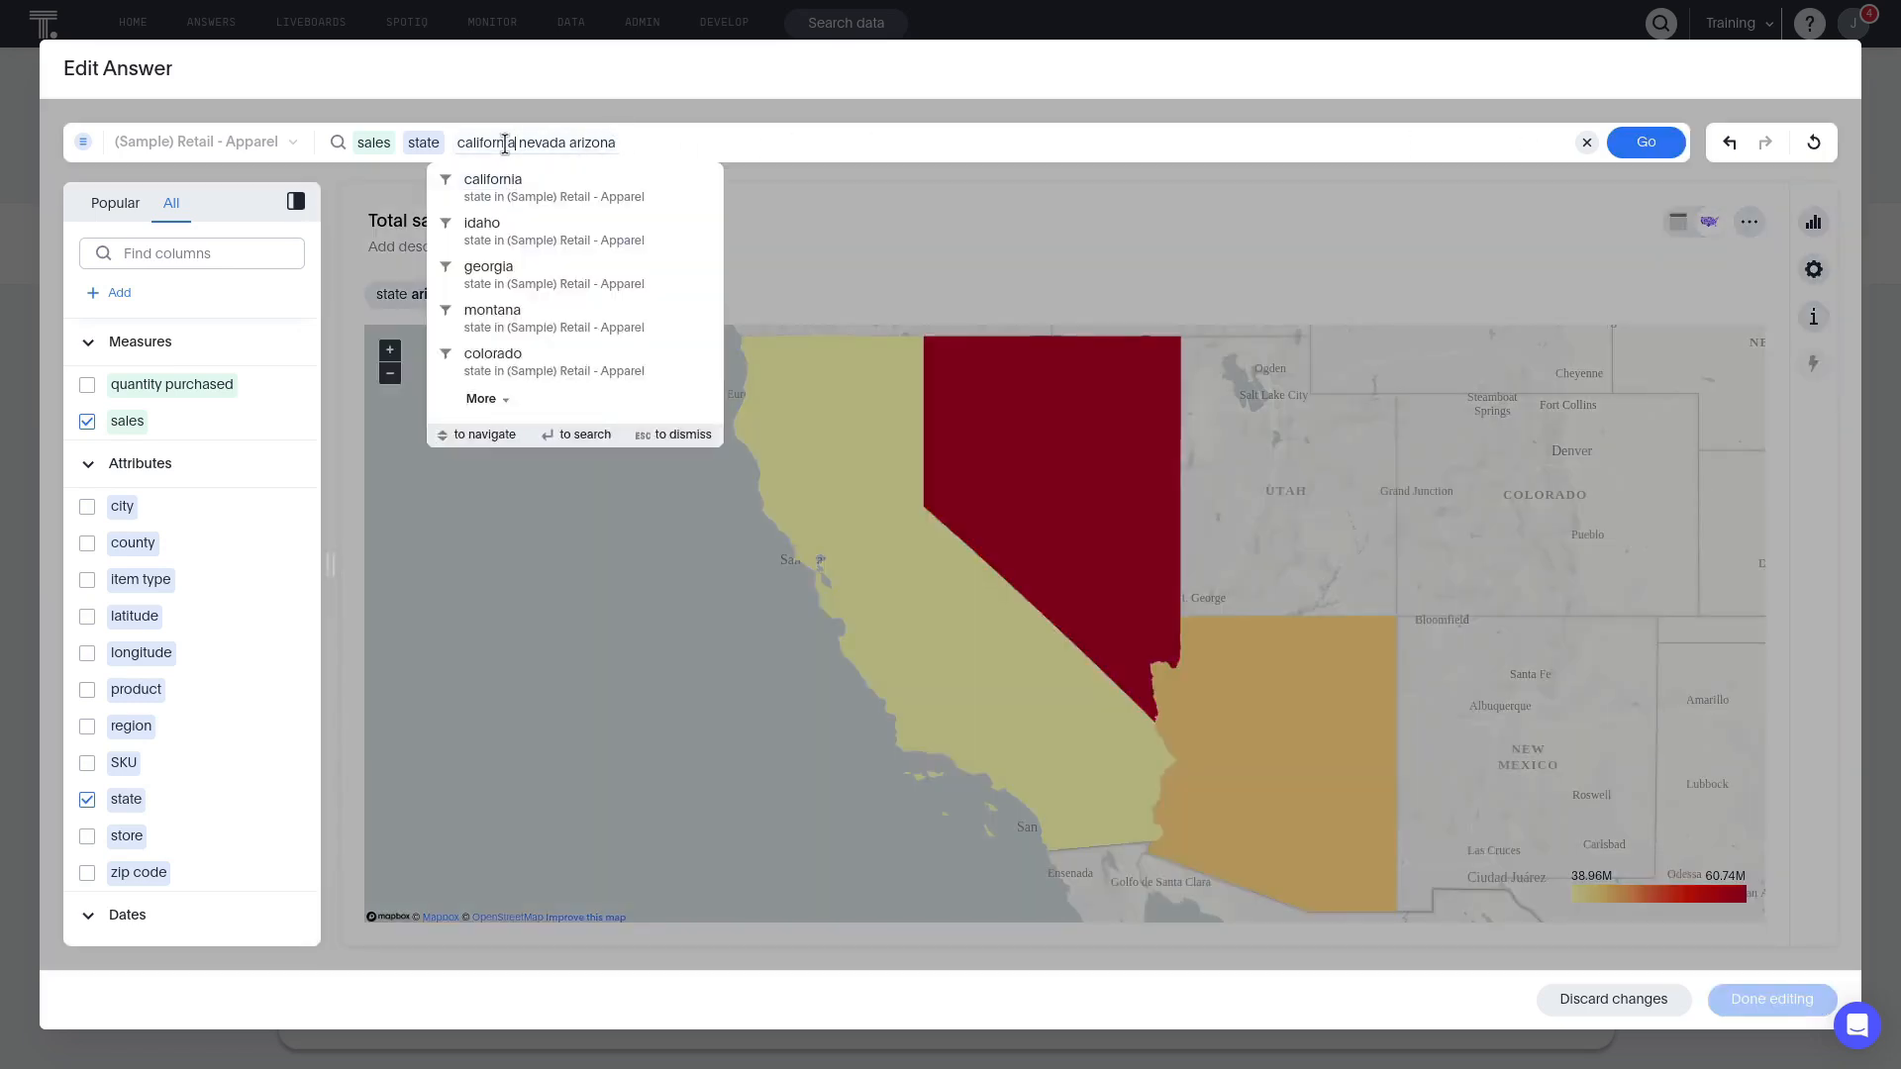
{"action": "key", "text": "ctrl+shift+Right"}
{"action": "key", "text": "BackSpace"}
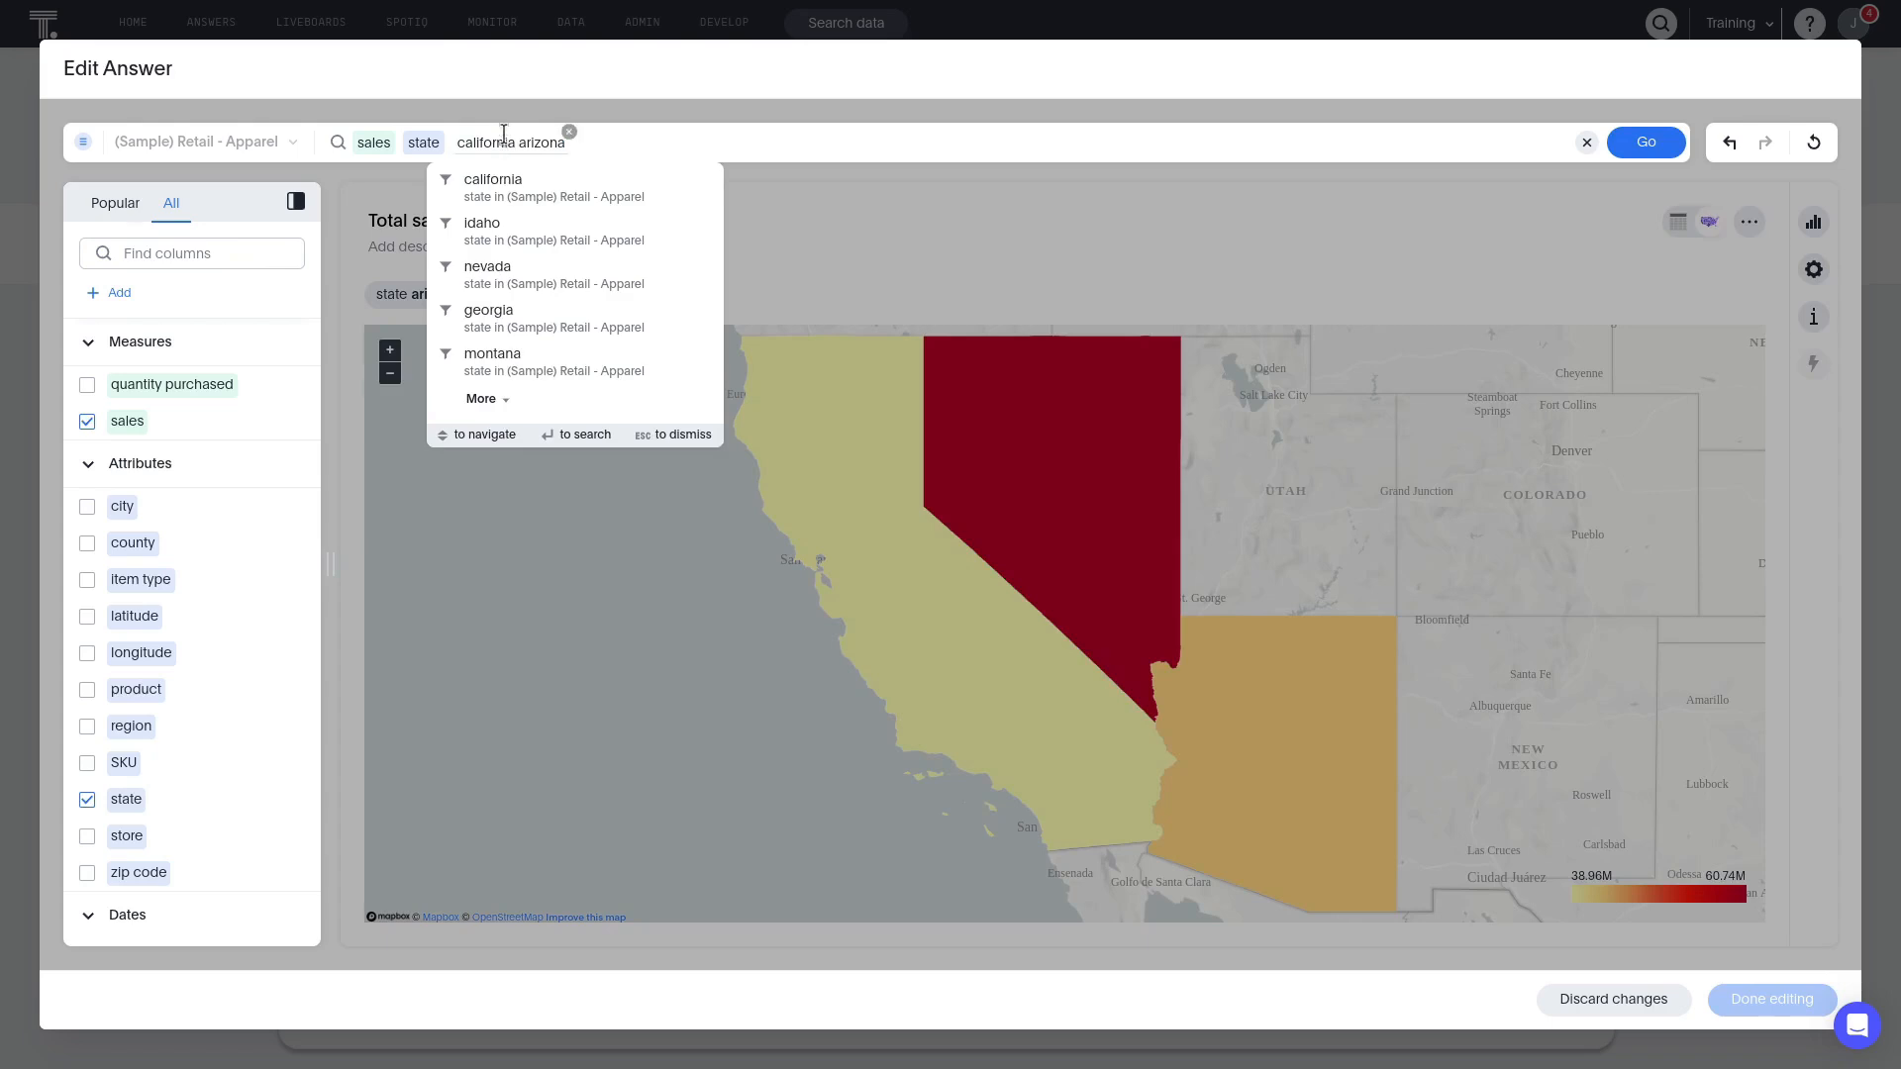
{"action": "left_click", "coordinate": [566, 105]}
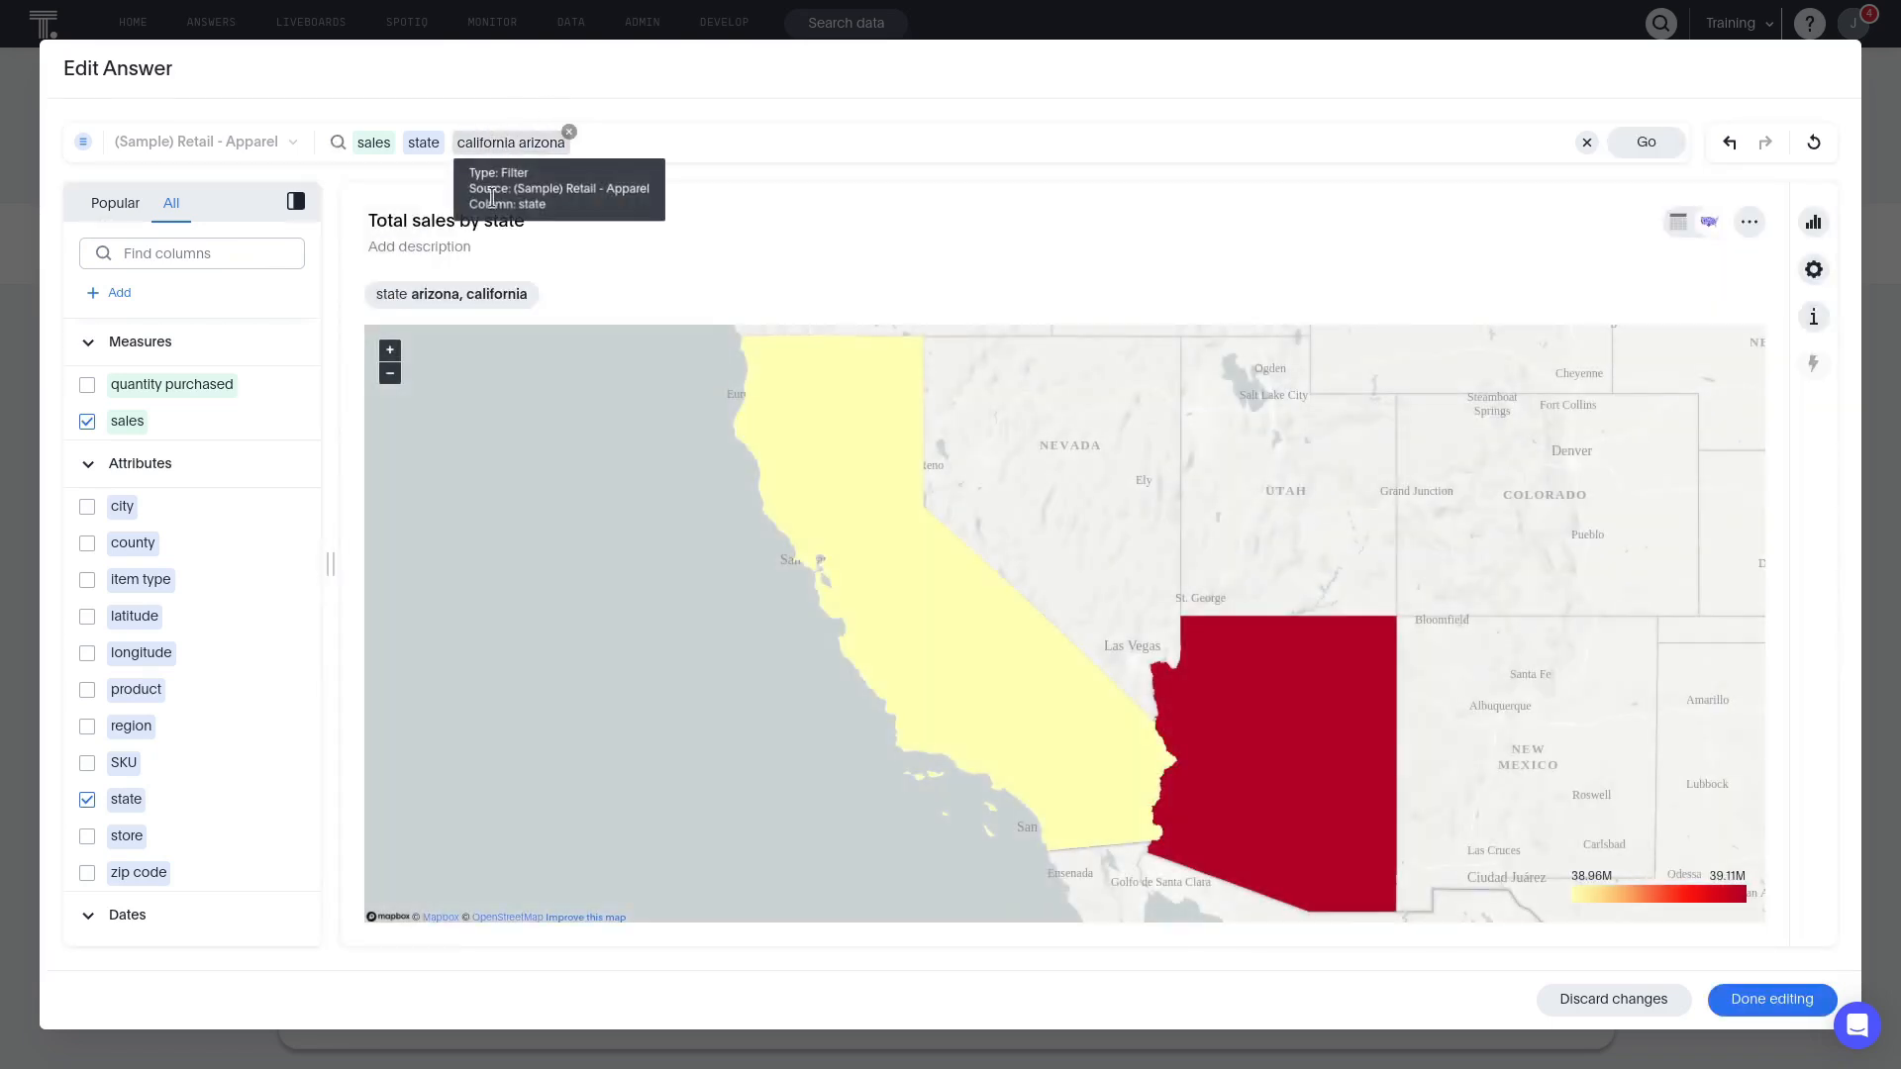
Step: Delete the combined california arizona filter, choose california as the only state and rerun the search
{"action": "left_click", "coordinate": [570, 131]}
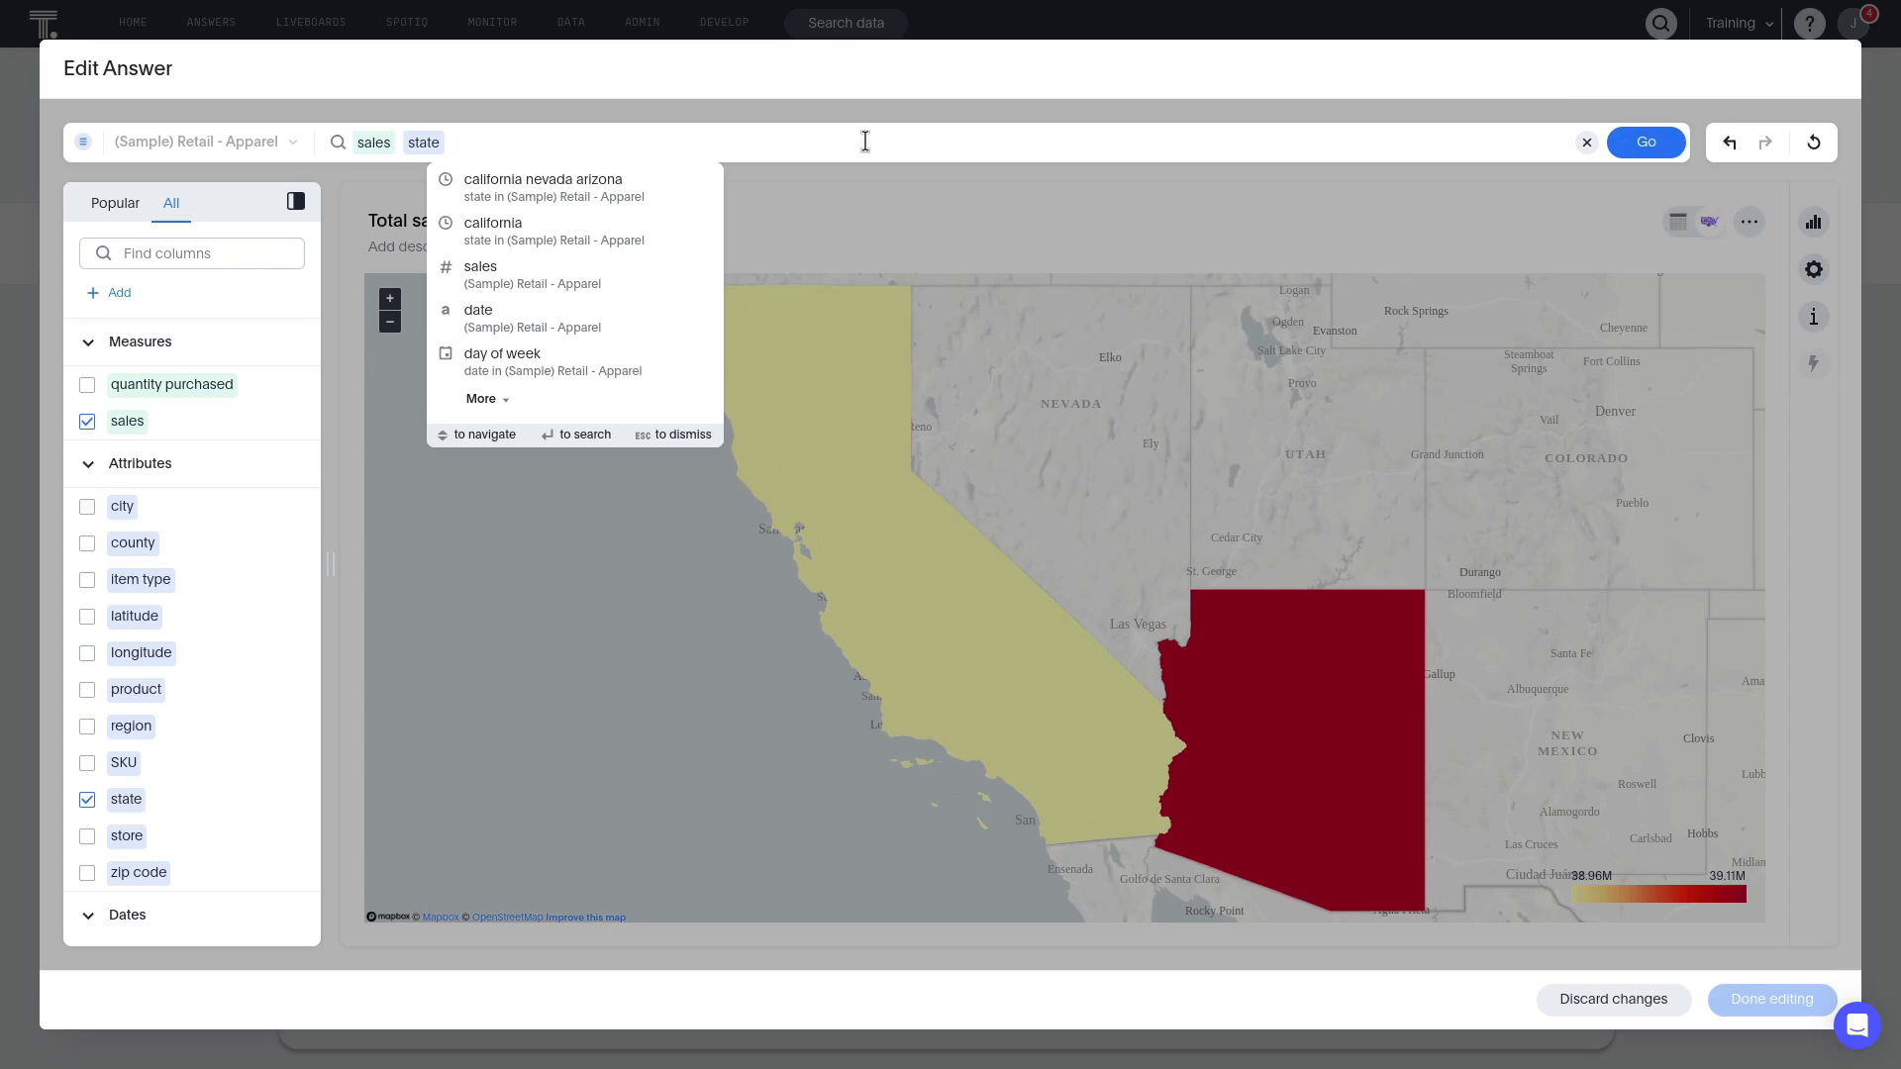
{"action": "type", "text": "cali"}
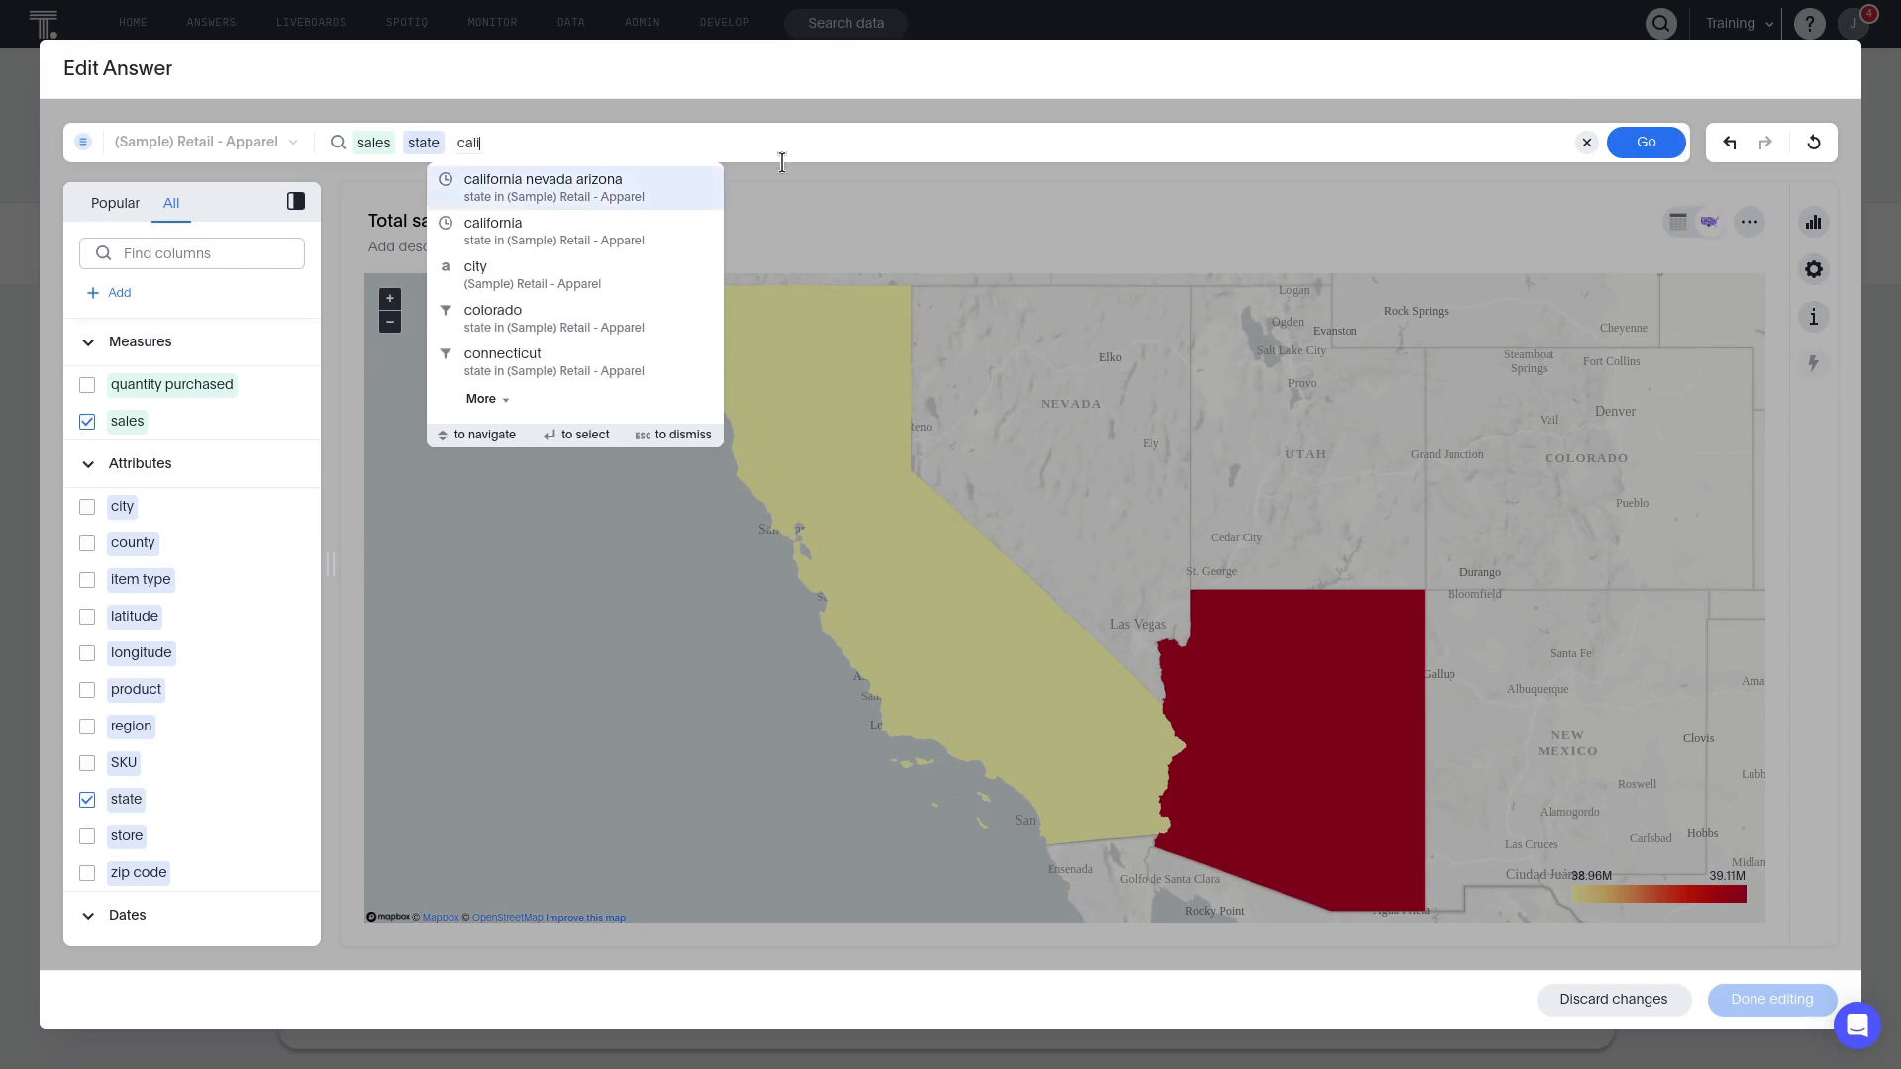
{"action": "left_click", "coordinate": [515, 228]}
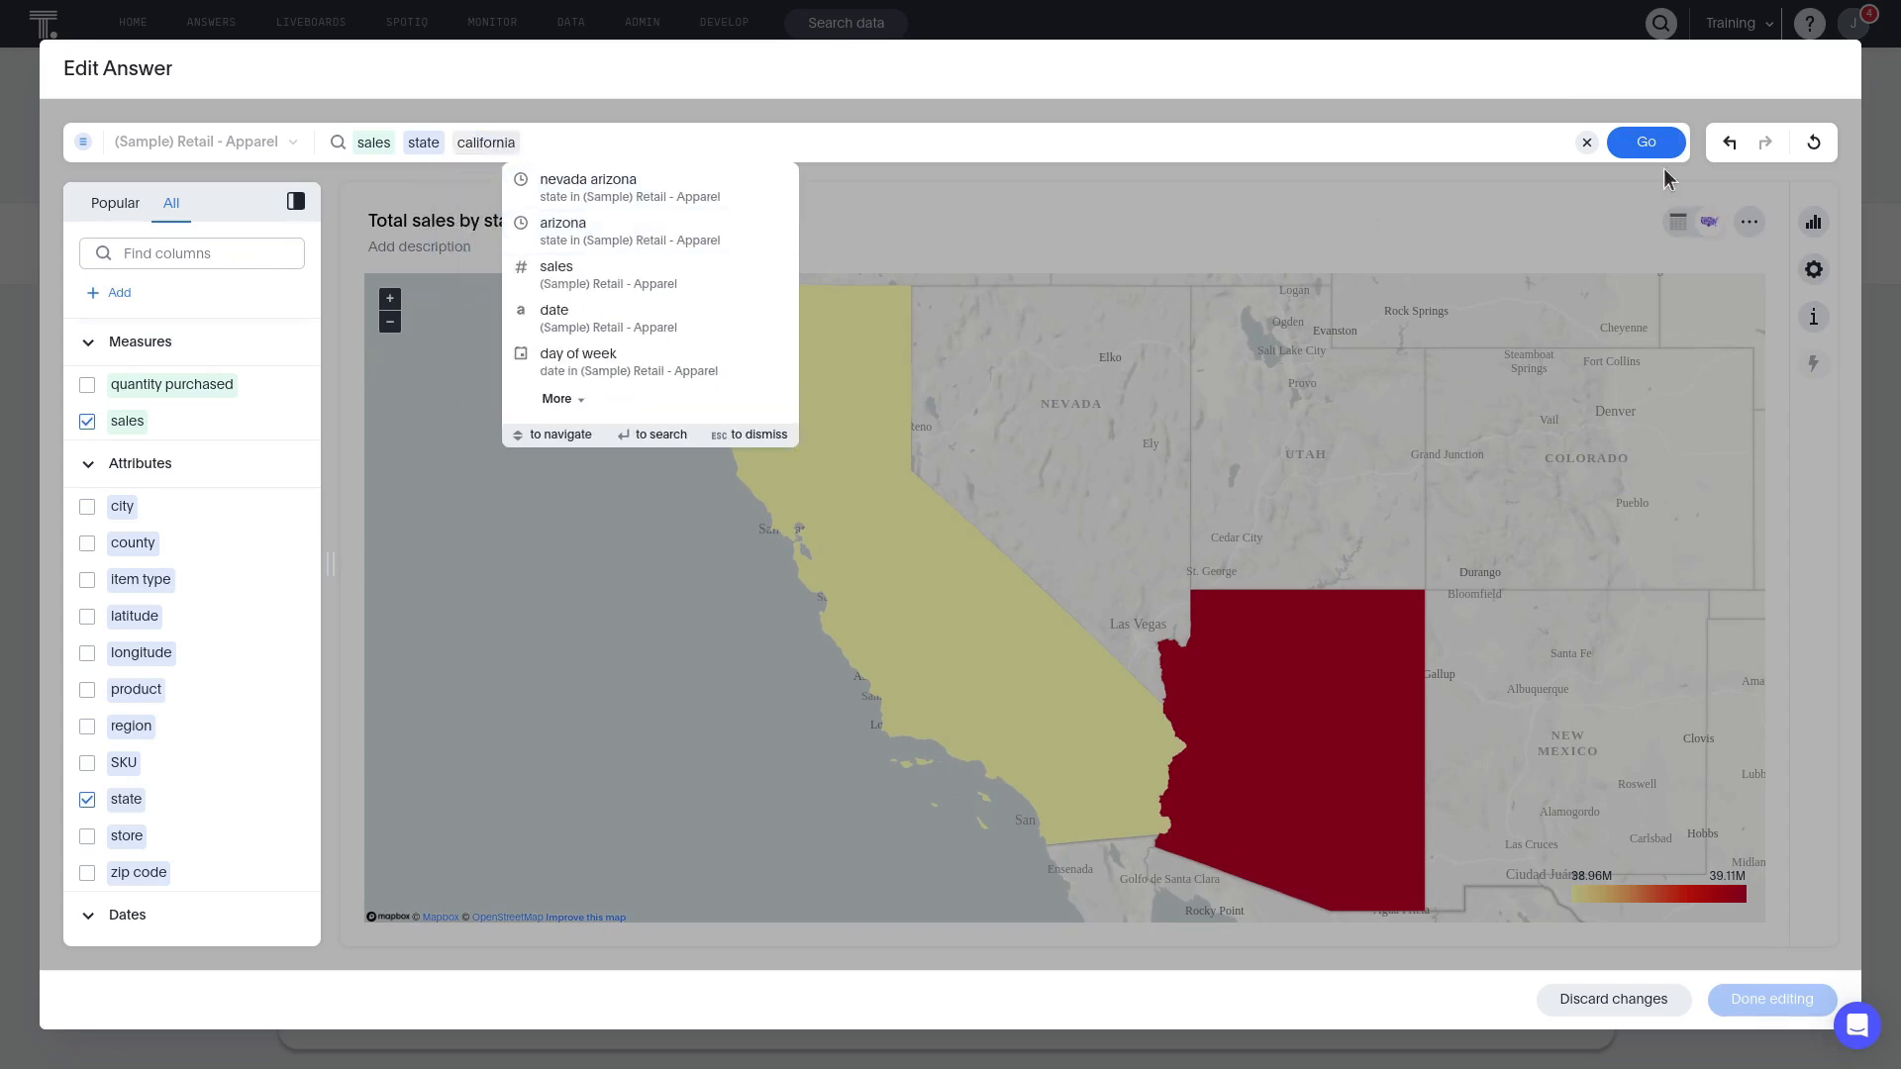
{"action": "left_click", "coordinate": [1647, 143]}
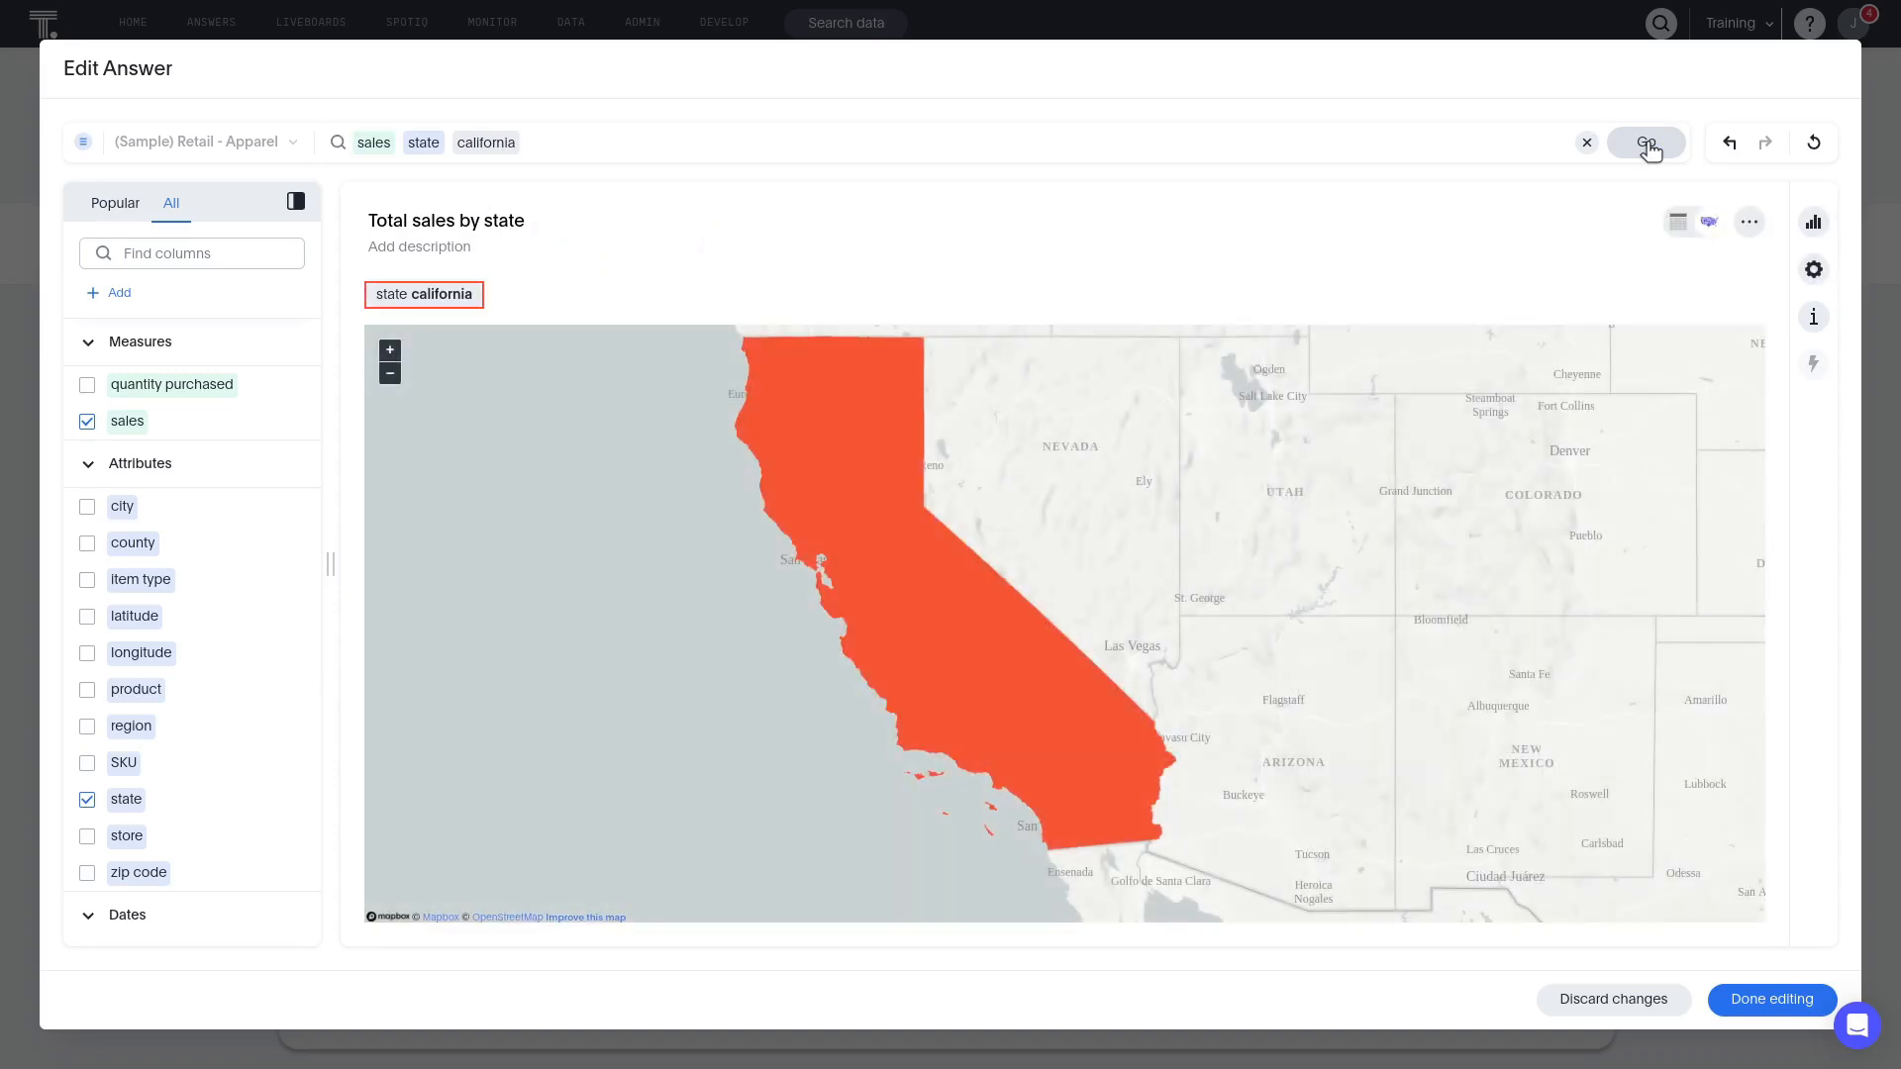
Step: In the state filter, deselect california, try selecting Connecticut, Delaware and Georgia, and clear the whole selection
{"action": "left_click", "coordinate": [418, 297]}
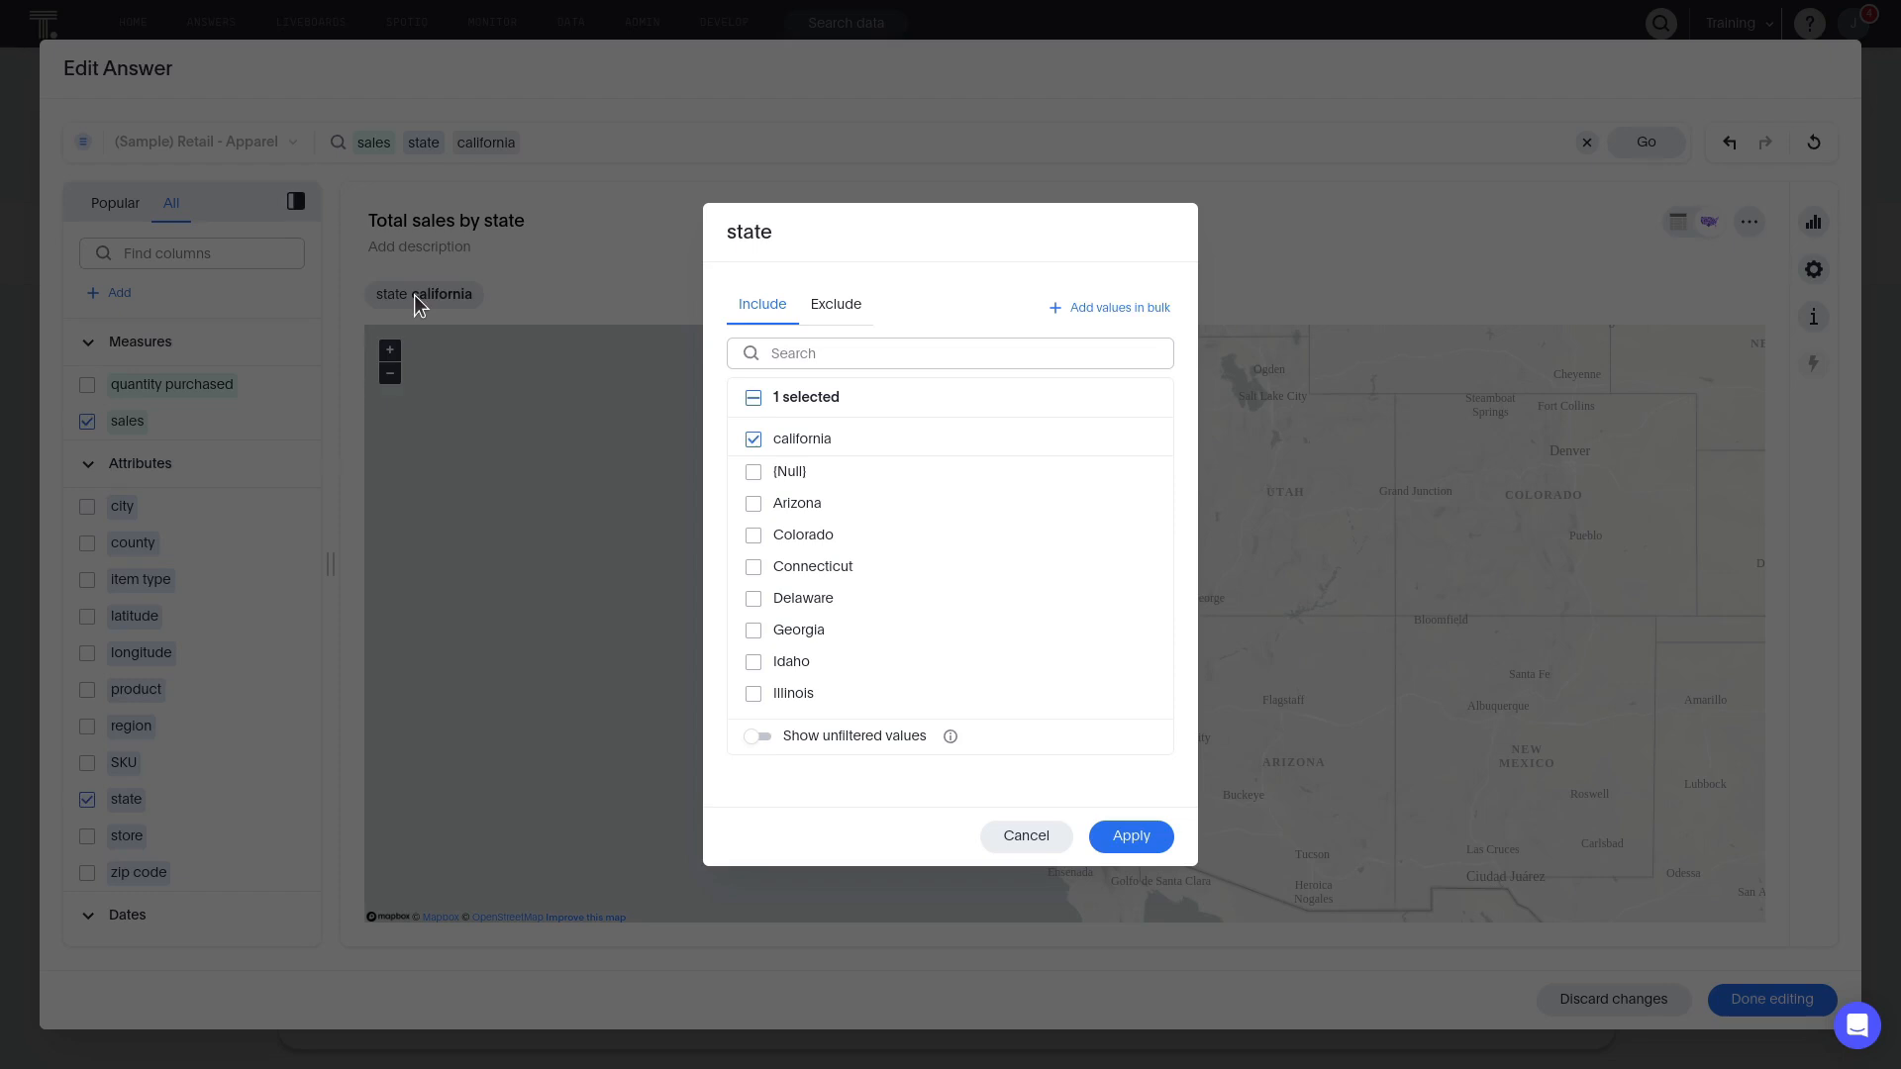
{"action": "left_click", "coordinate": [754, 440]}
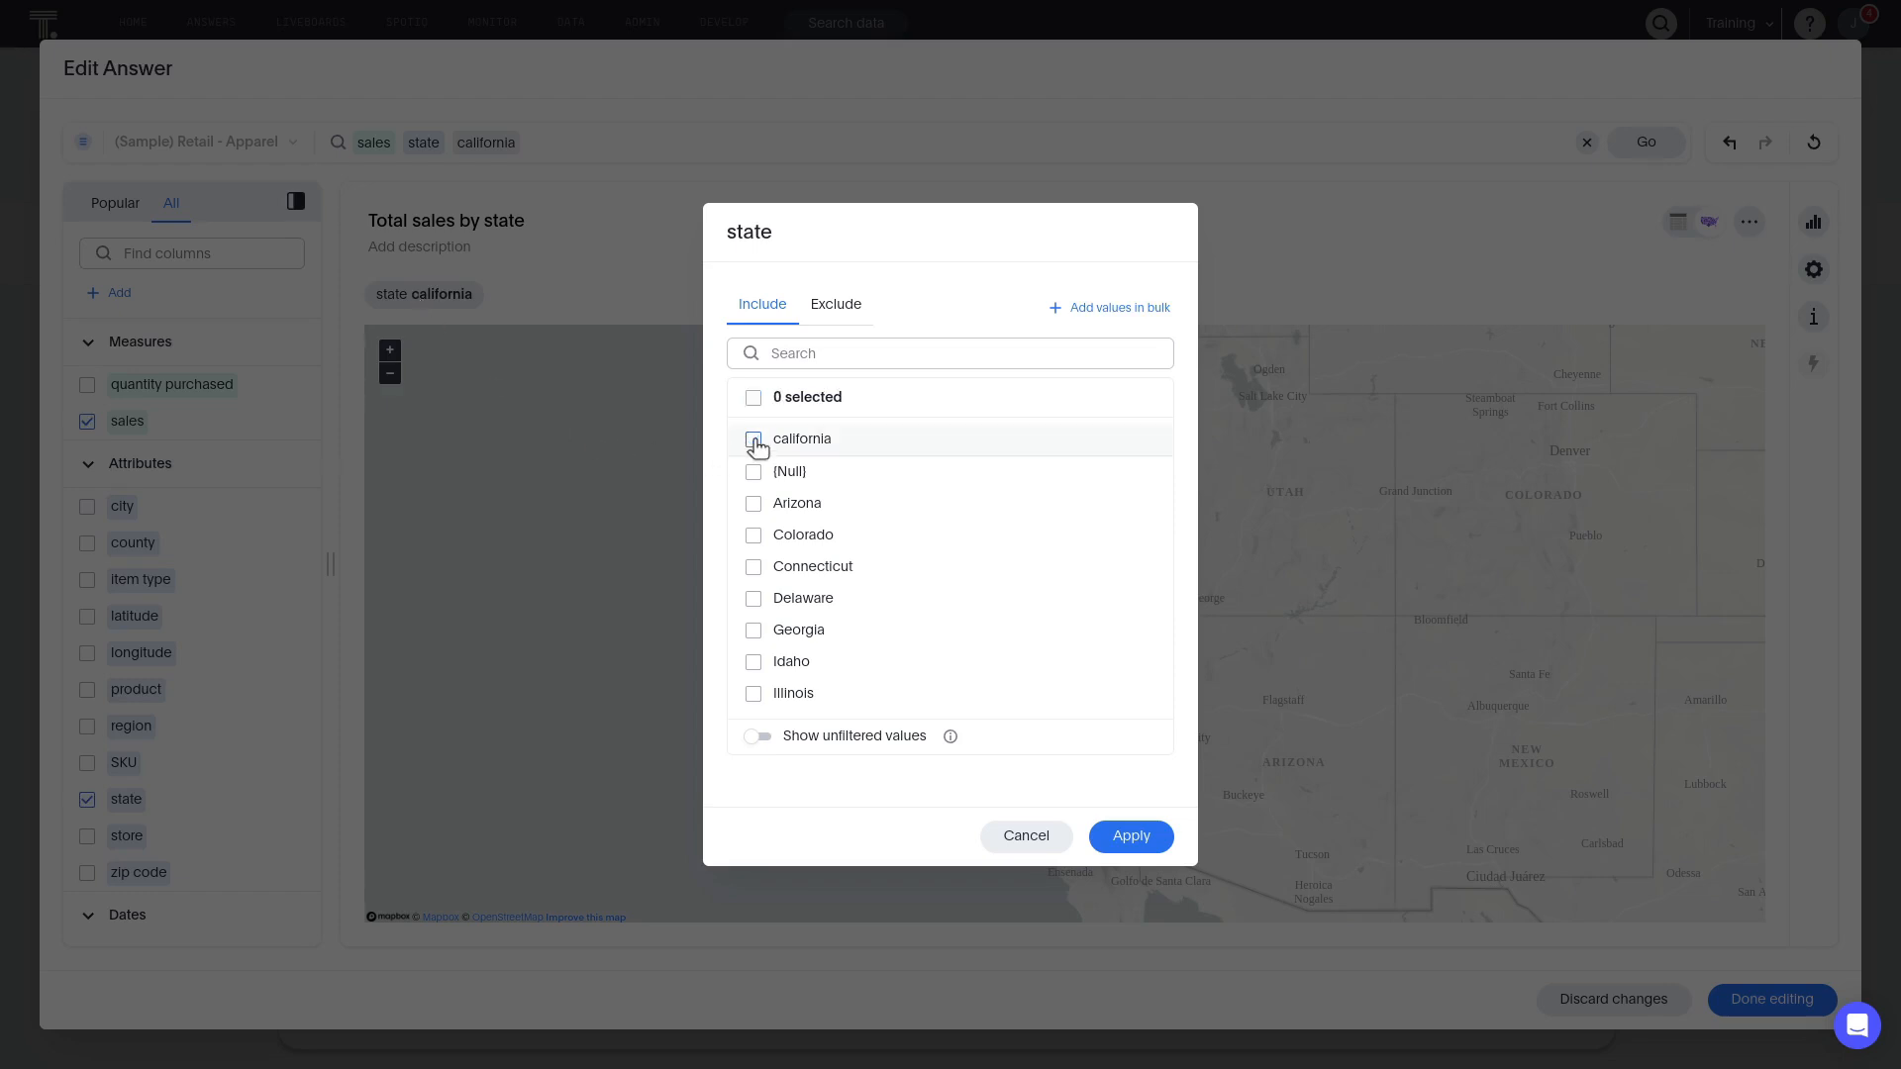
{"action": "left_click", "coordinate": [755, 568]}
{"action": "left_click", "coordinate": [755, 599]}
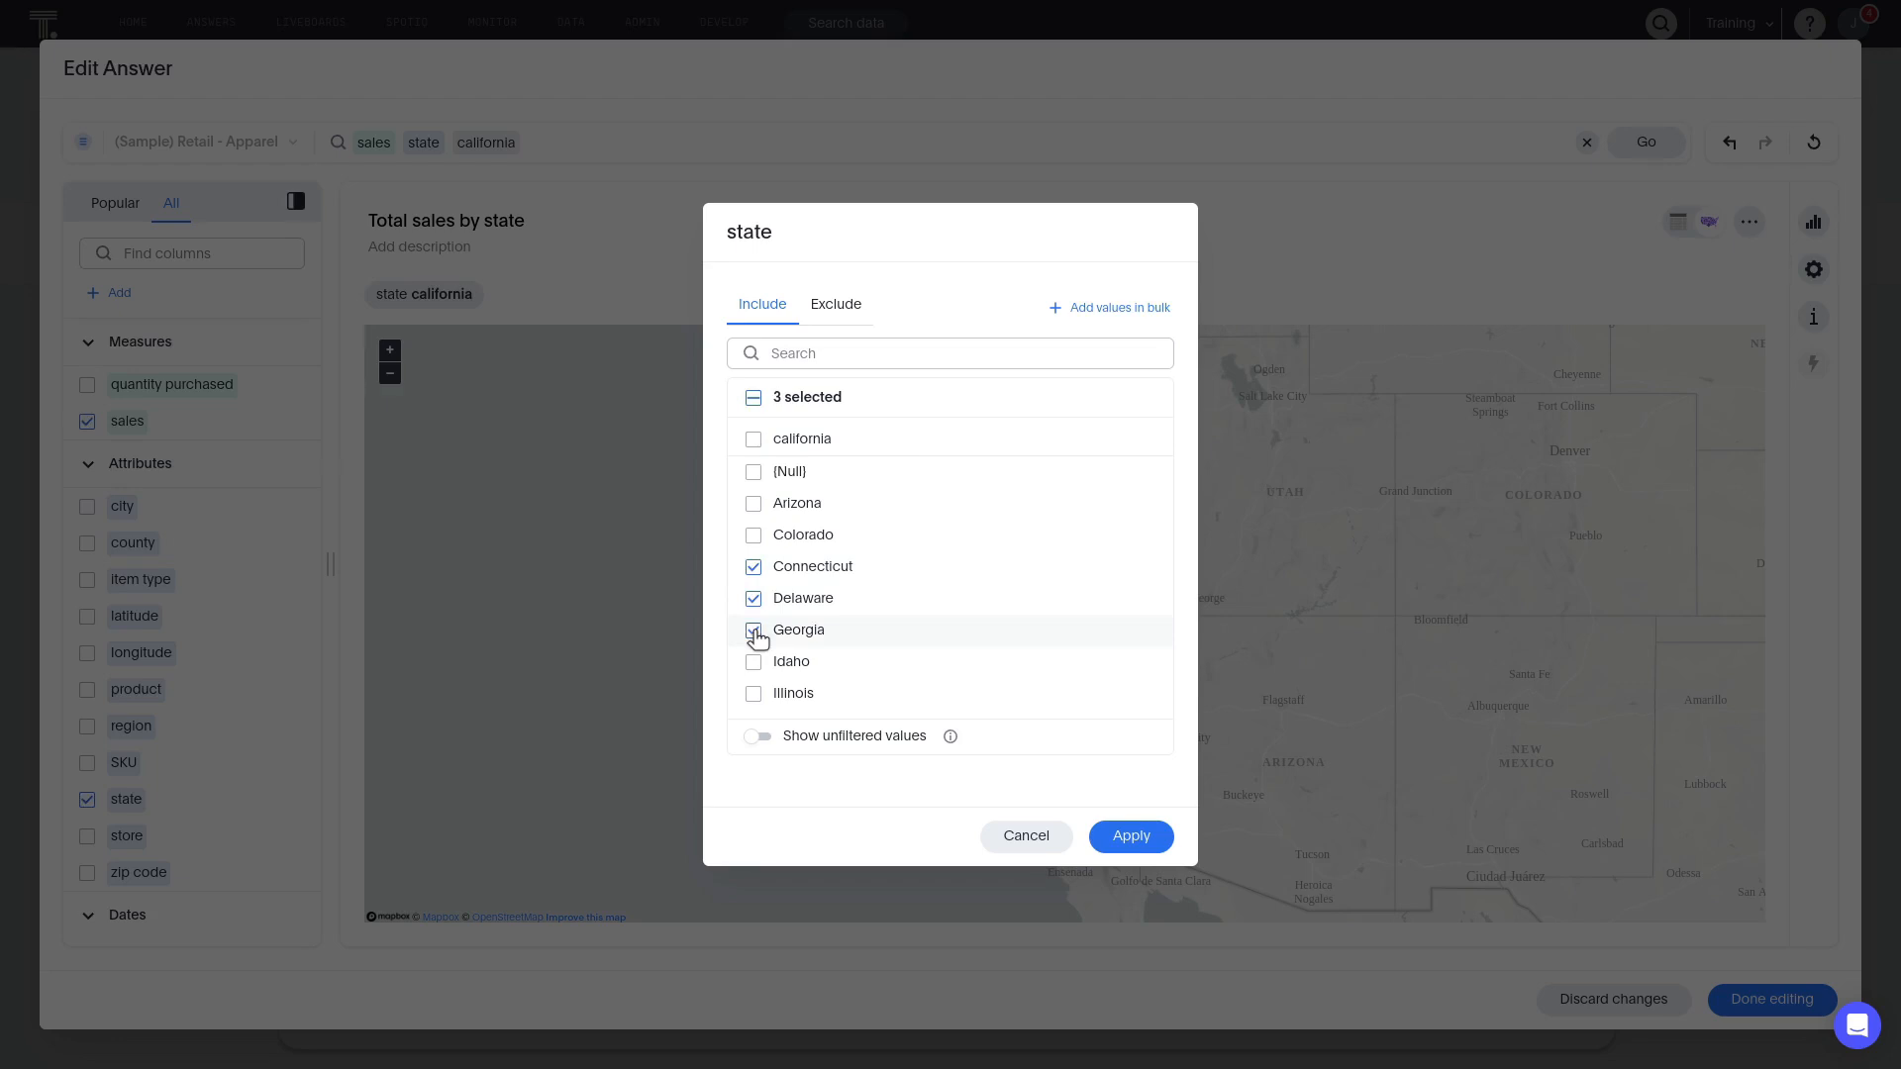
{"action": "left_click", "coordinate": [754, 398]}
{"action": "left_click", "coordinate": [753, 398]}
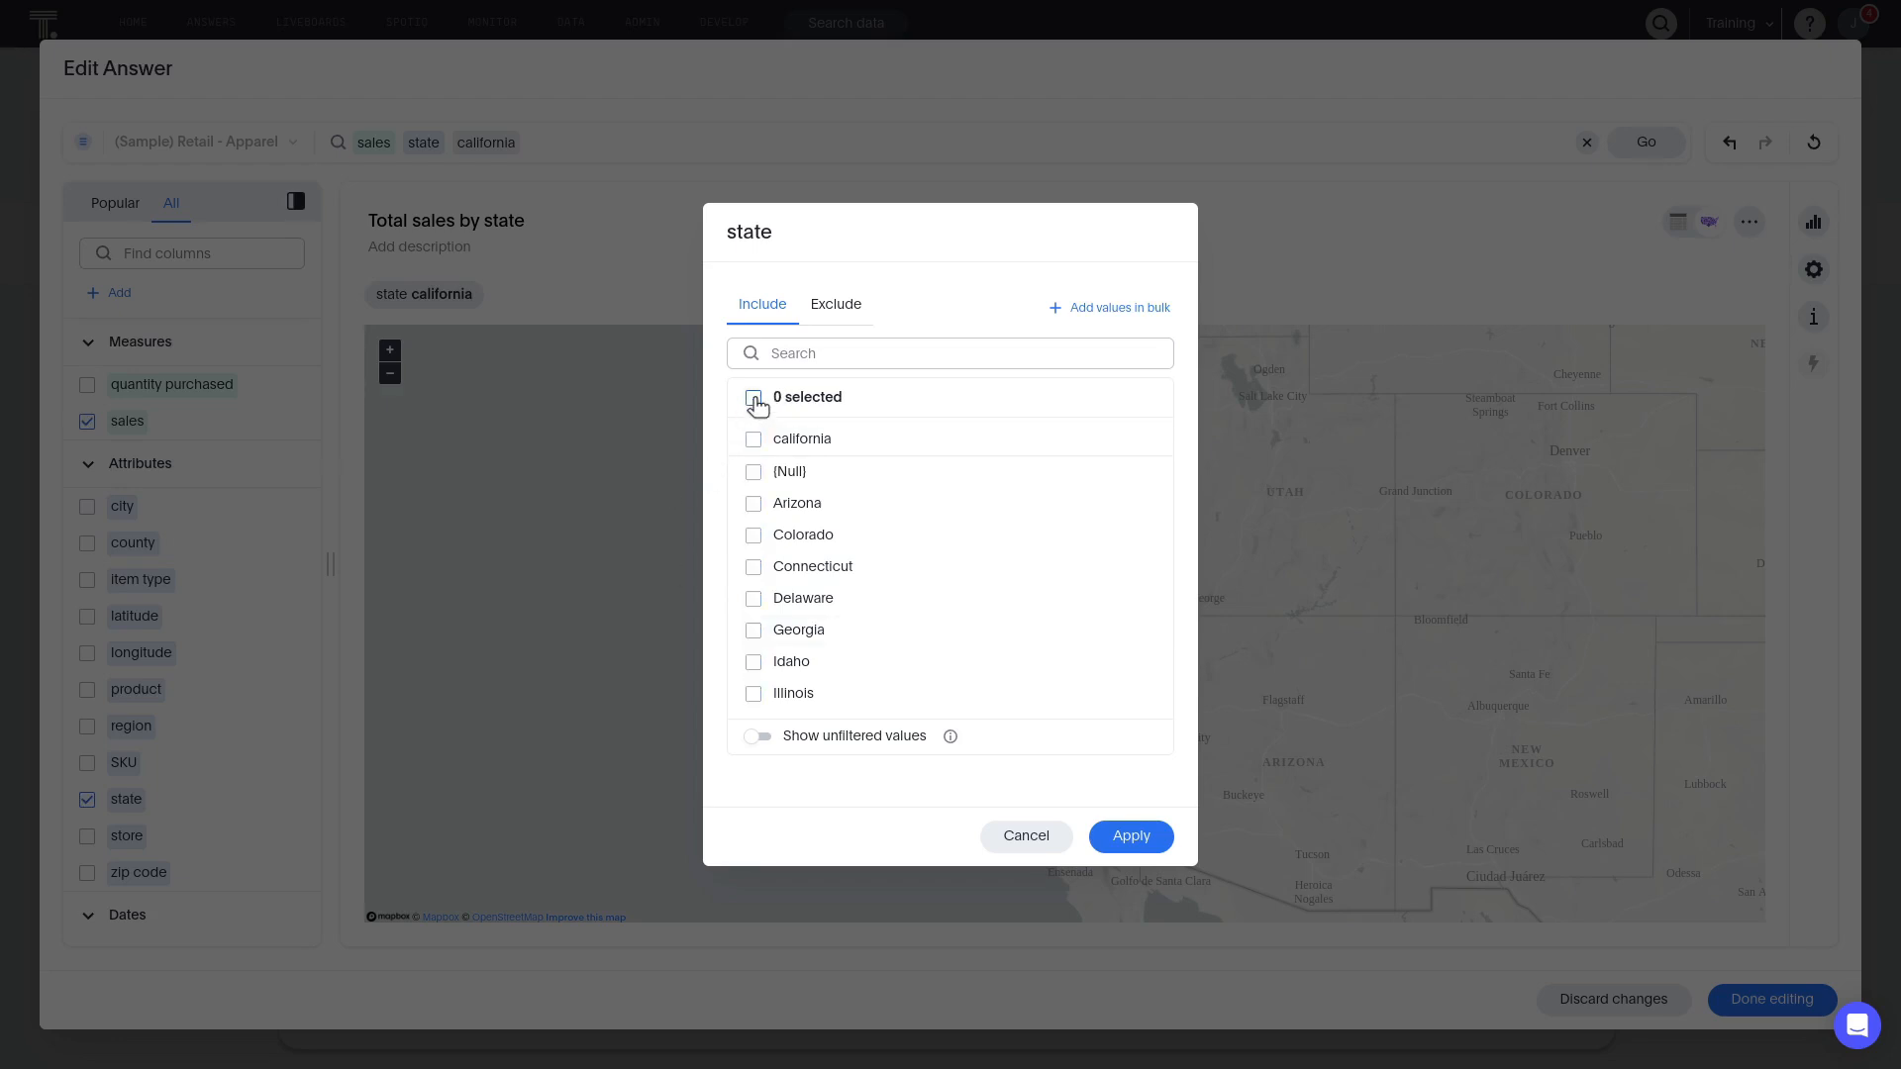
Step: Bulk-add Arizona, Colorado, Delaware, Georgia, Idaho and Illinois on separate lines as state filter values and apply the filter
{"action": "left_click", "coordinate": [1085, 307]}
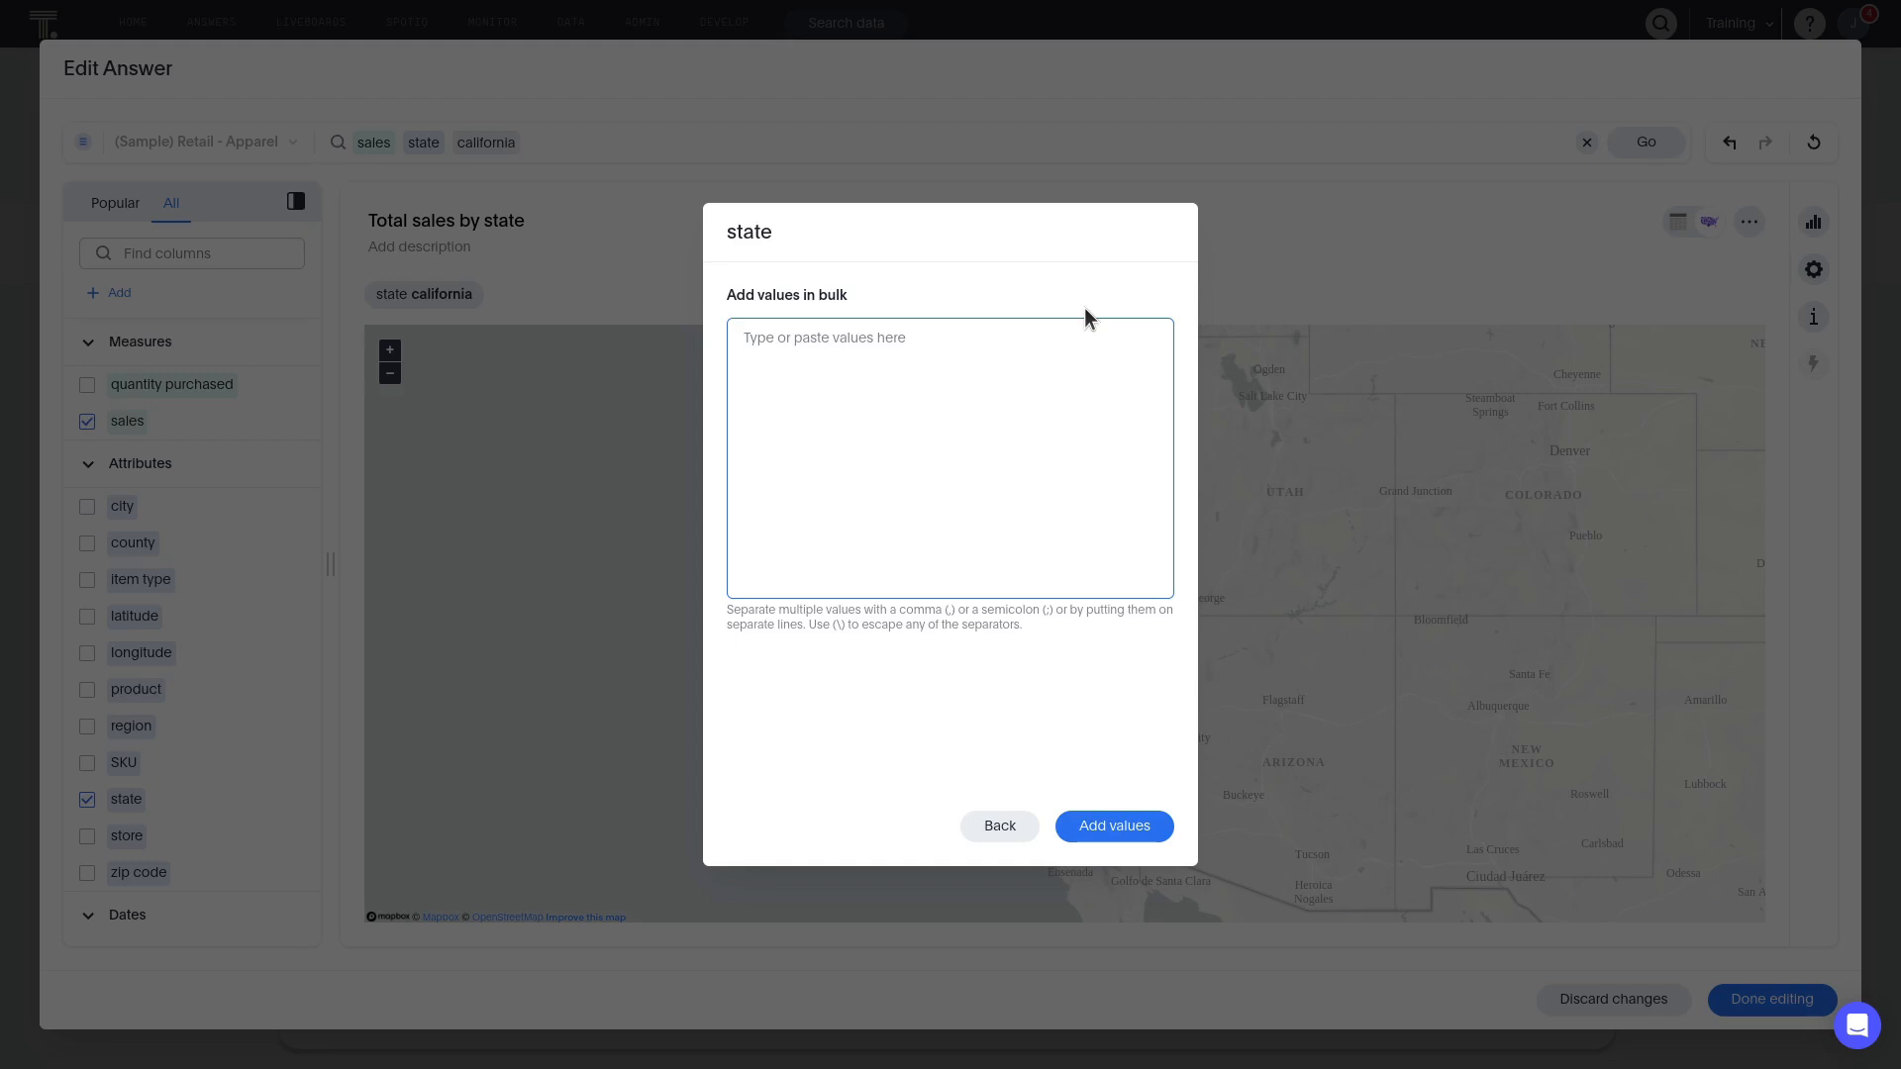
{"action": "type", "text": "Arizona Colorado Delaware Georgia Idaho Illinois"}
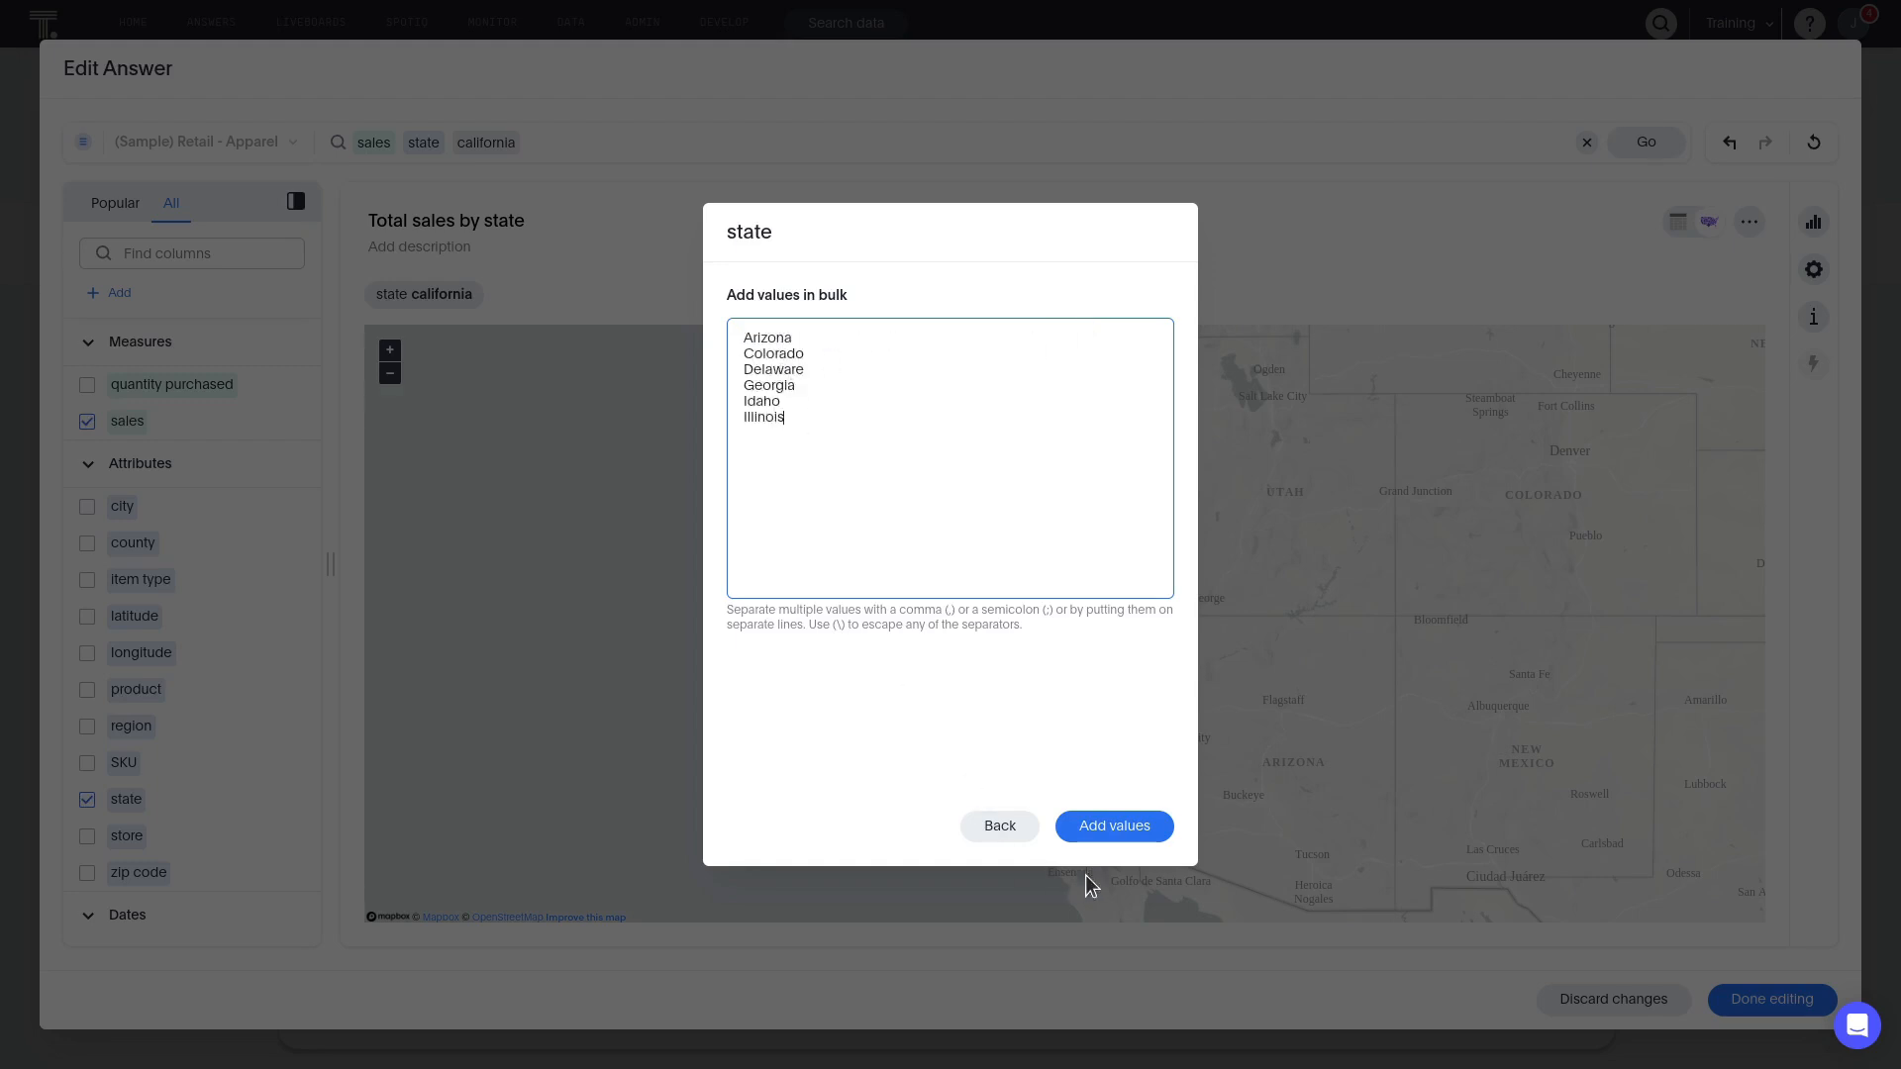
{"action": "left_click", "coordinate": [1113, 827]}
{"action": "left_click", "coordinate": [1132, 837]}
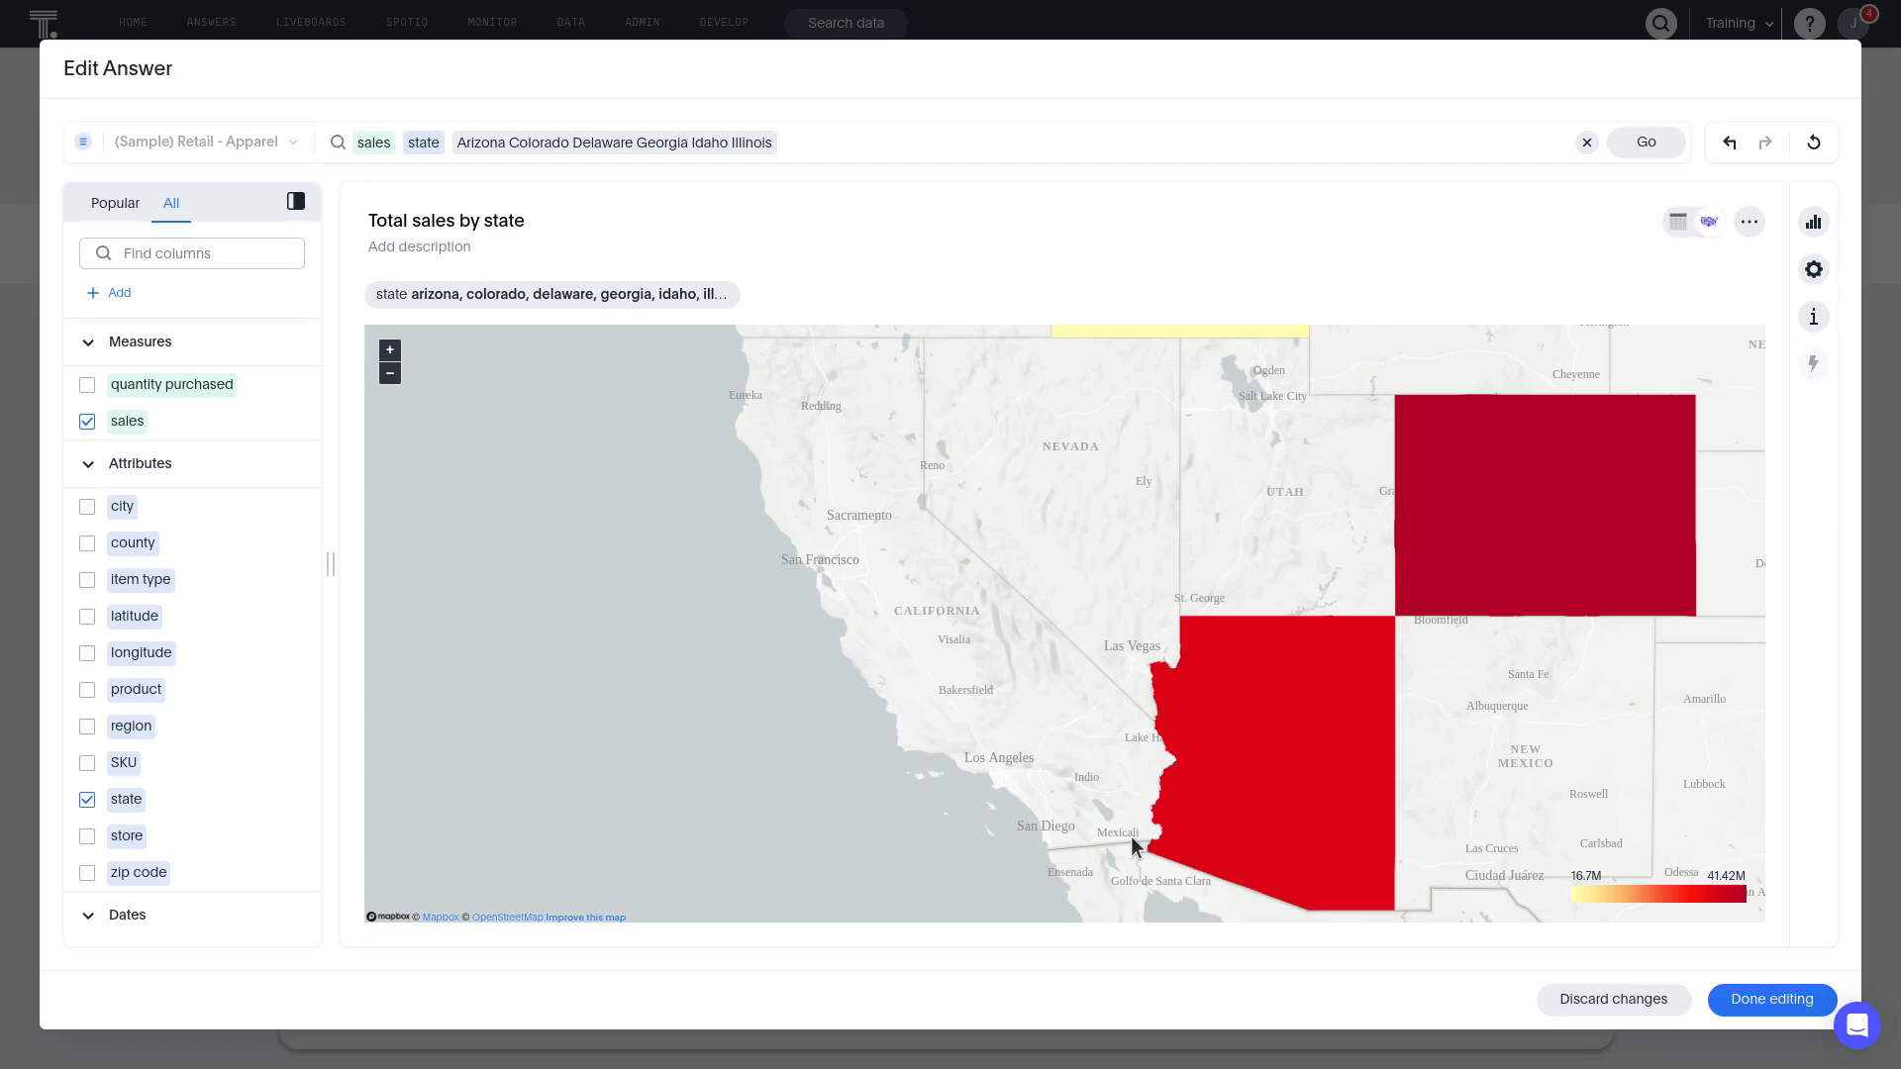
Step: Filter the store column to Connecticut (06110) by including unfiltered values in the list, and run the search
{"action": "left_click", "coordinate": [285, 838]}
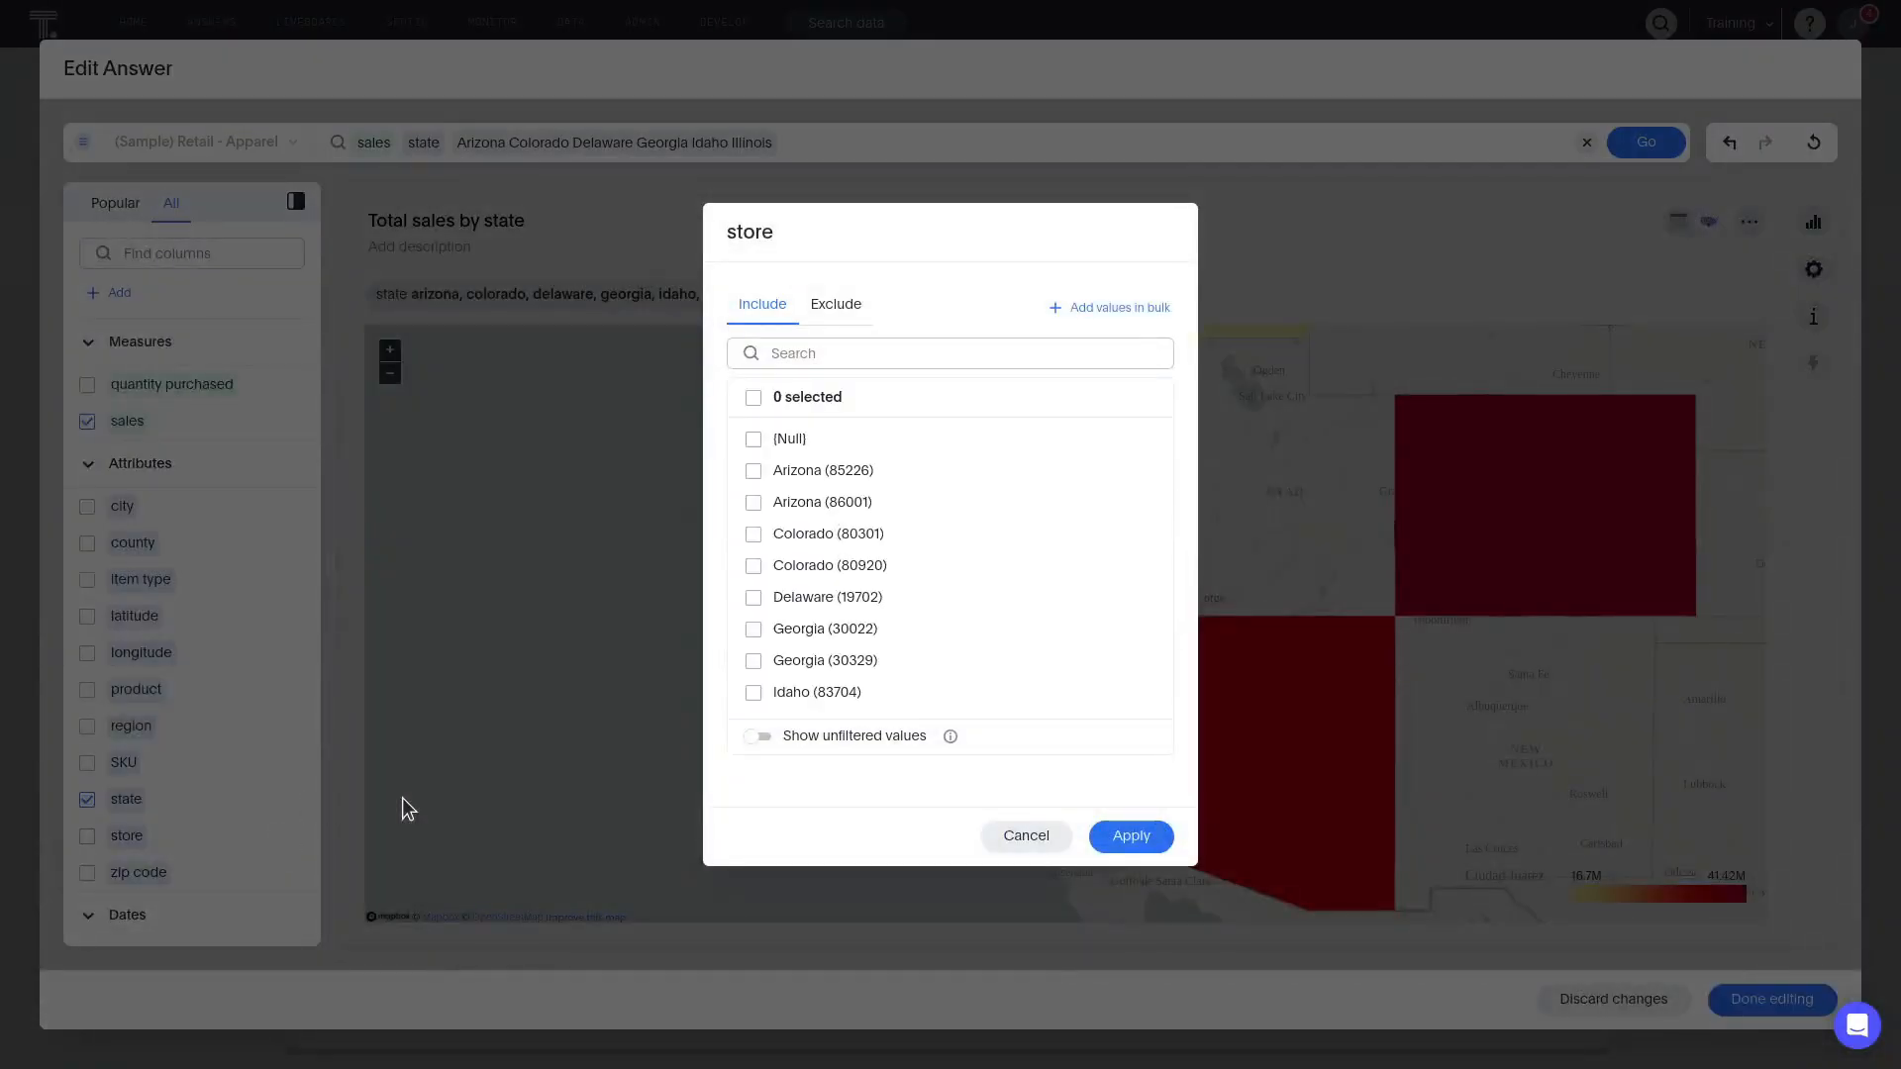
{"action": "left_click", "coordinate": [761, 738]}
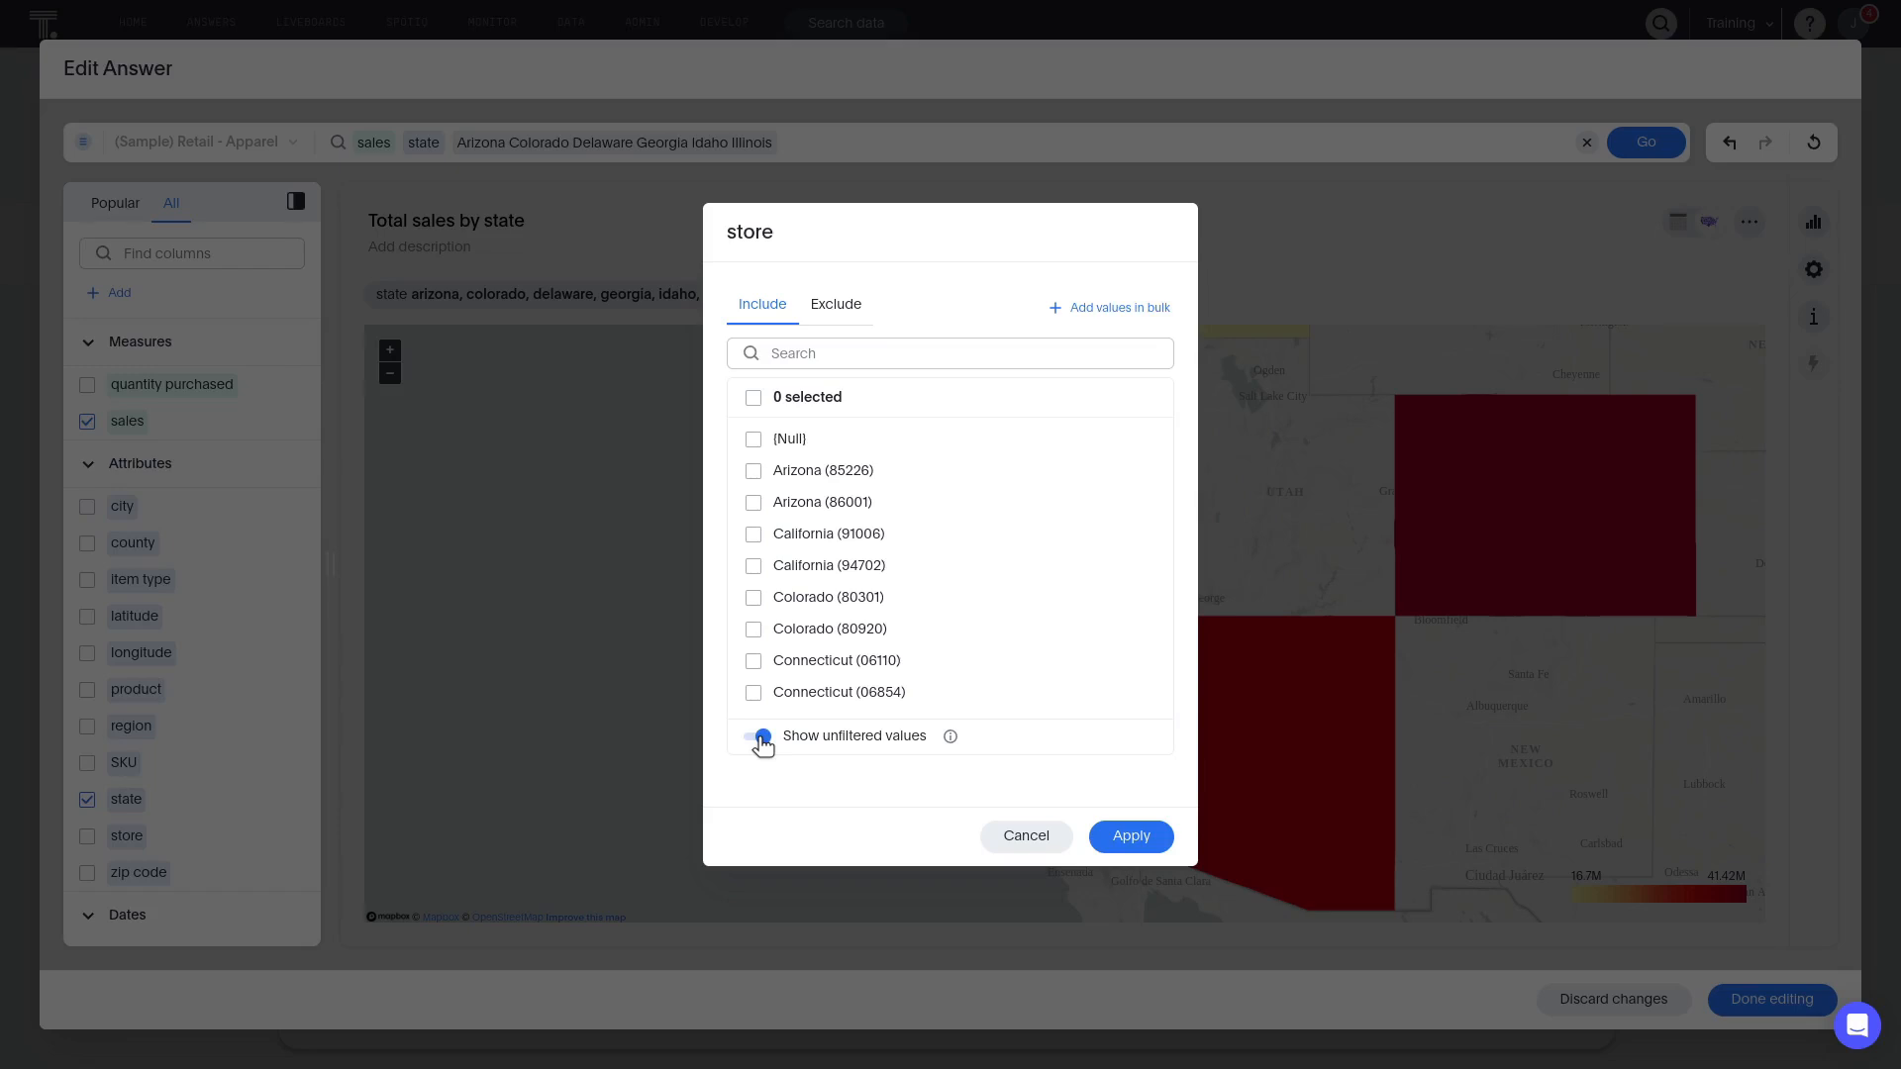
{"action": "left_click", "coordinate": [755, 662]}
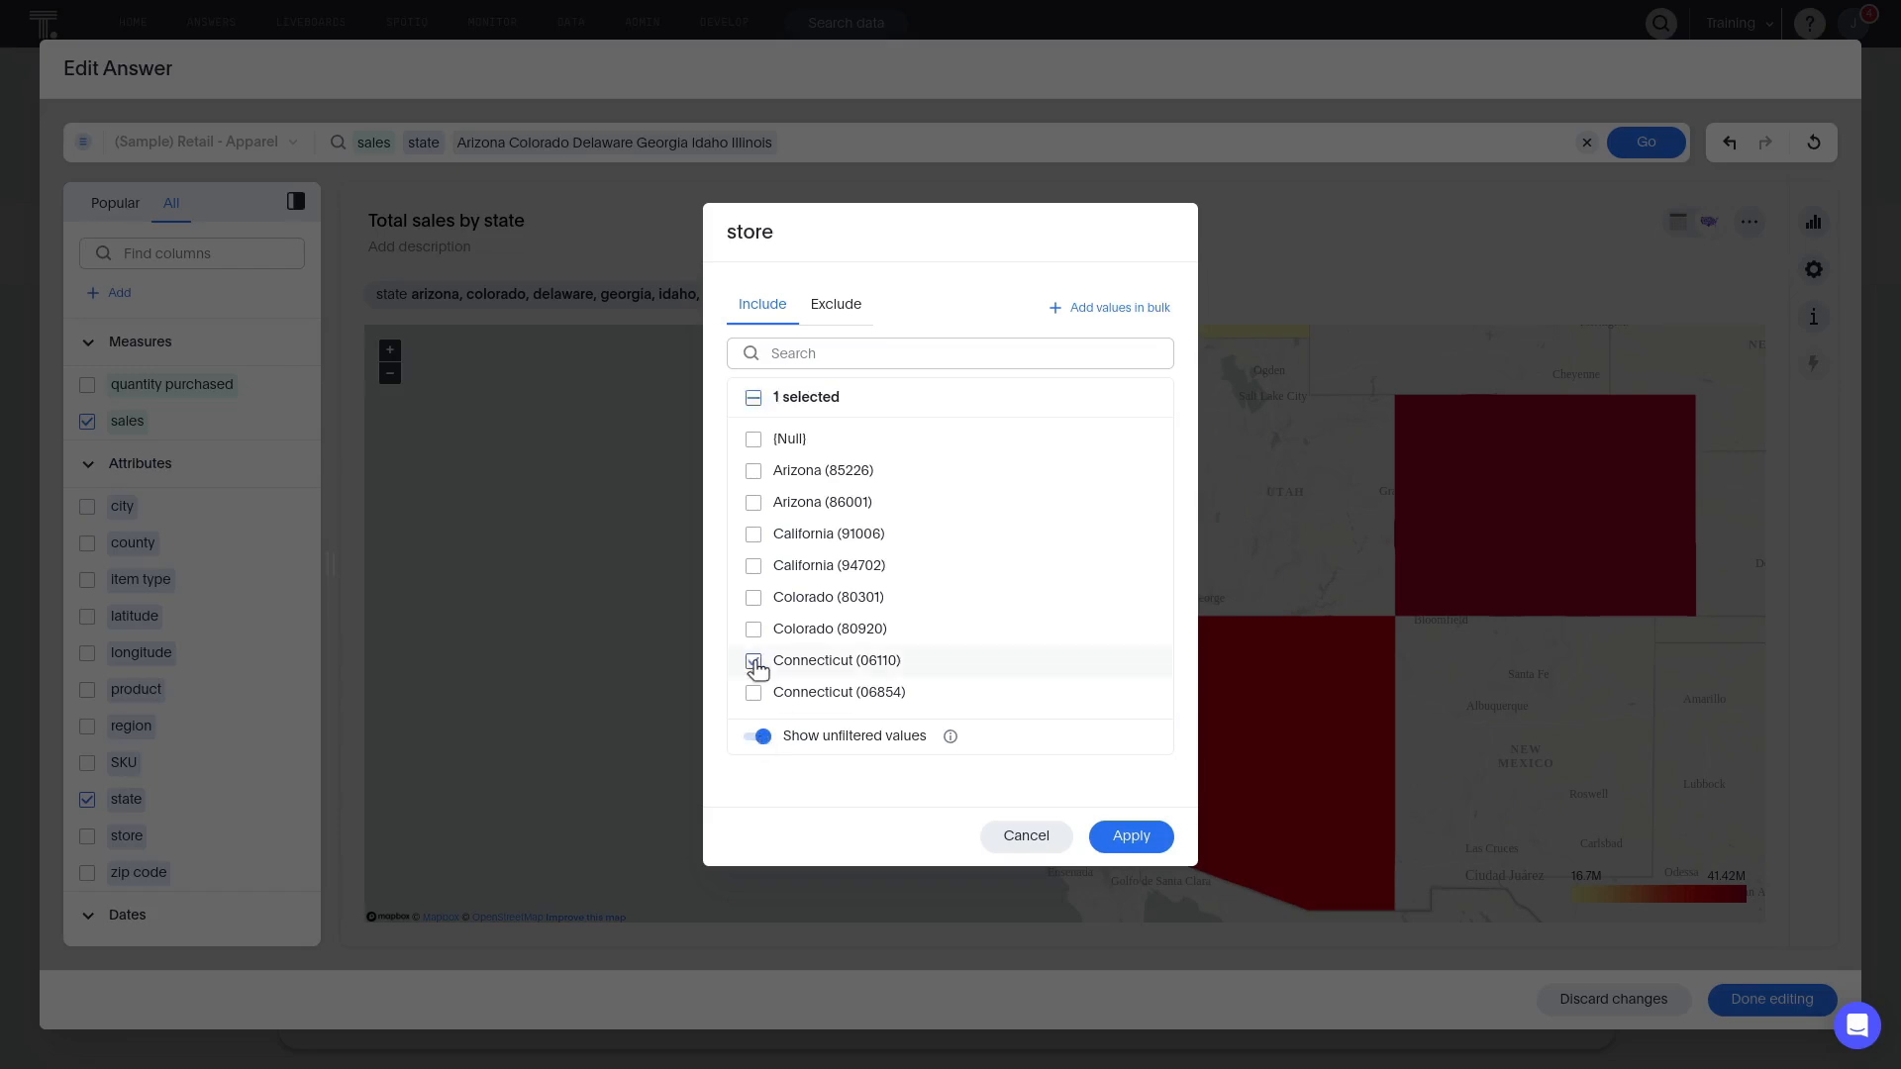
{"action": "left_click", "coordinate": [1123, 836]}
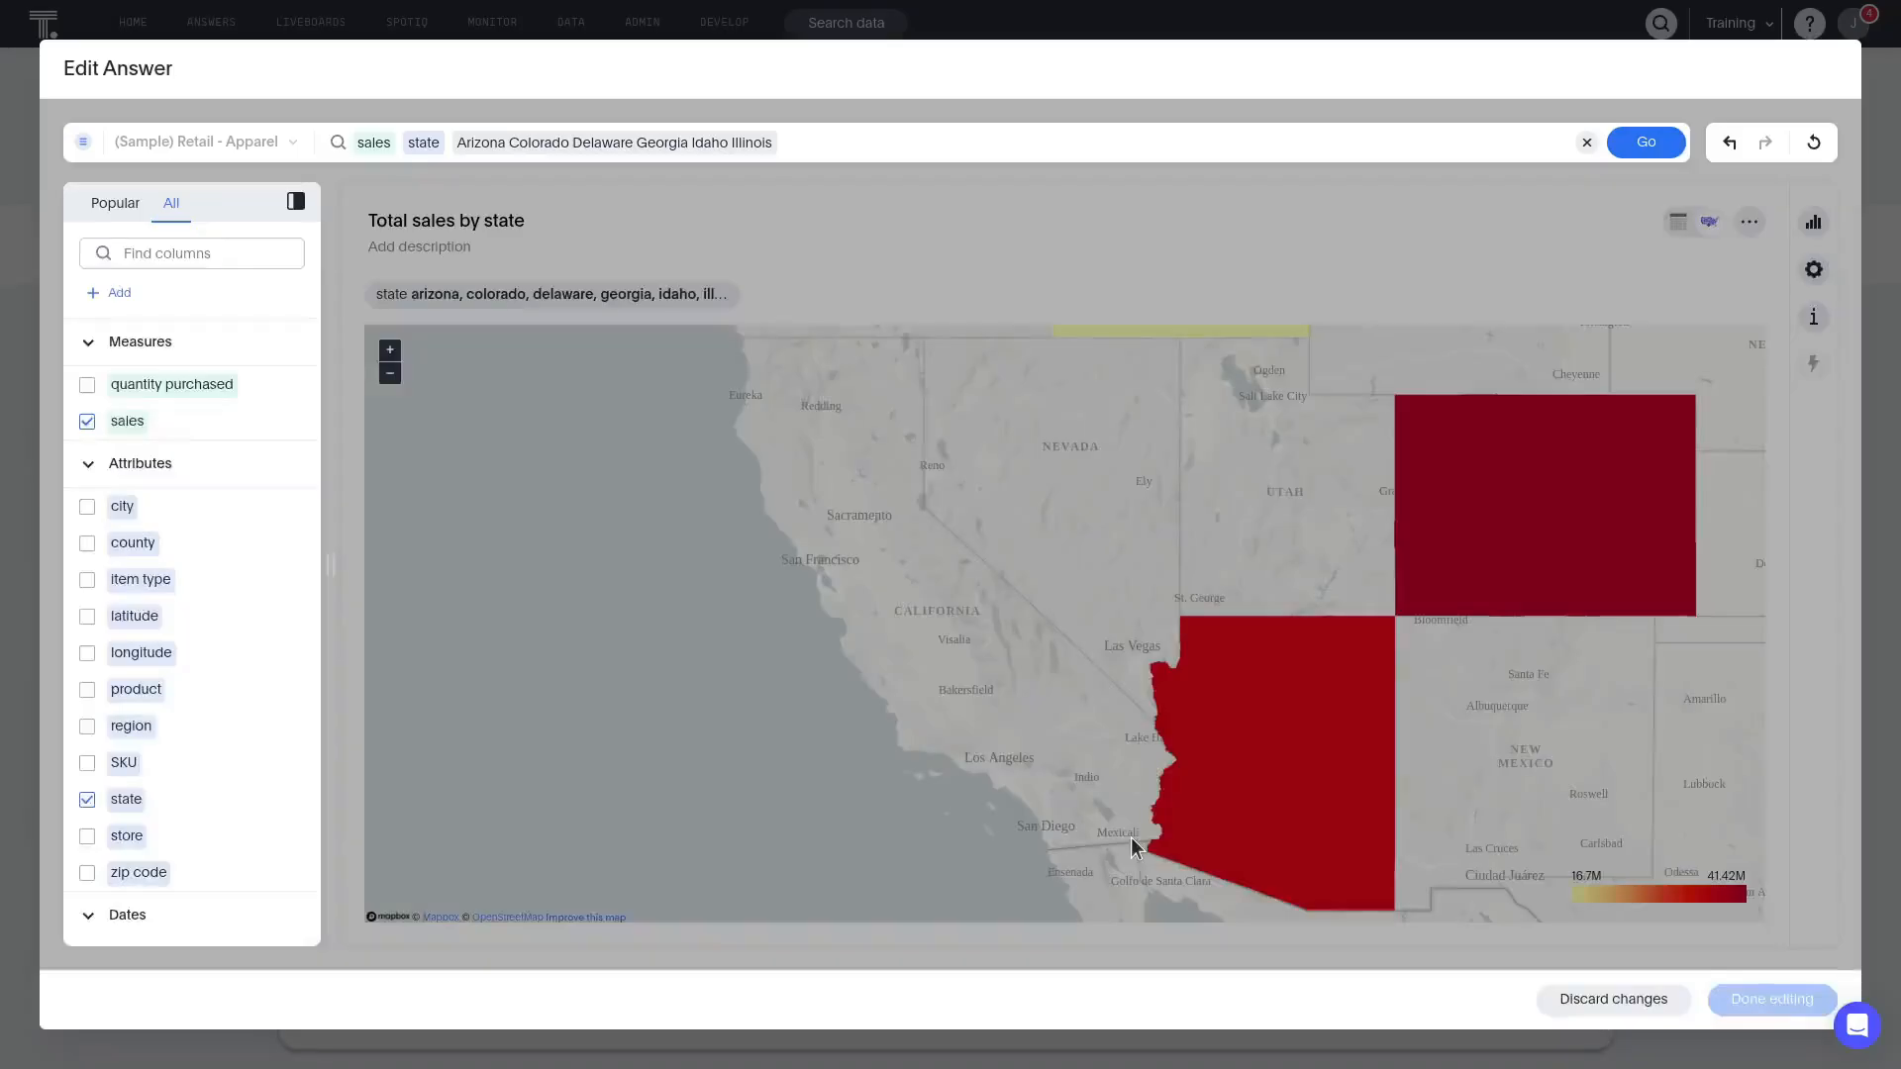
{"action": "left_click", "coordinate": [1663, 144]}
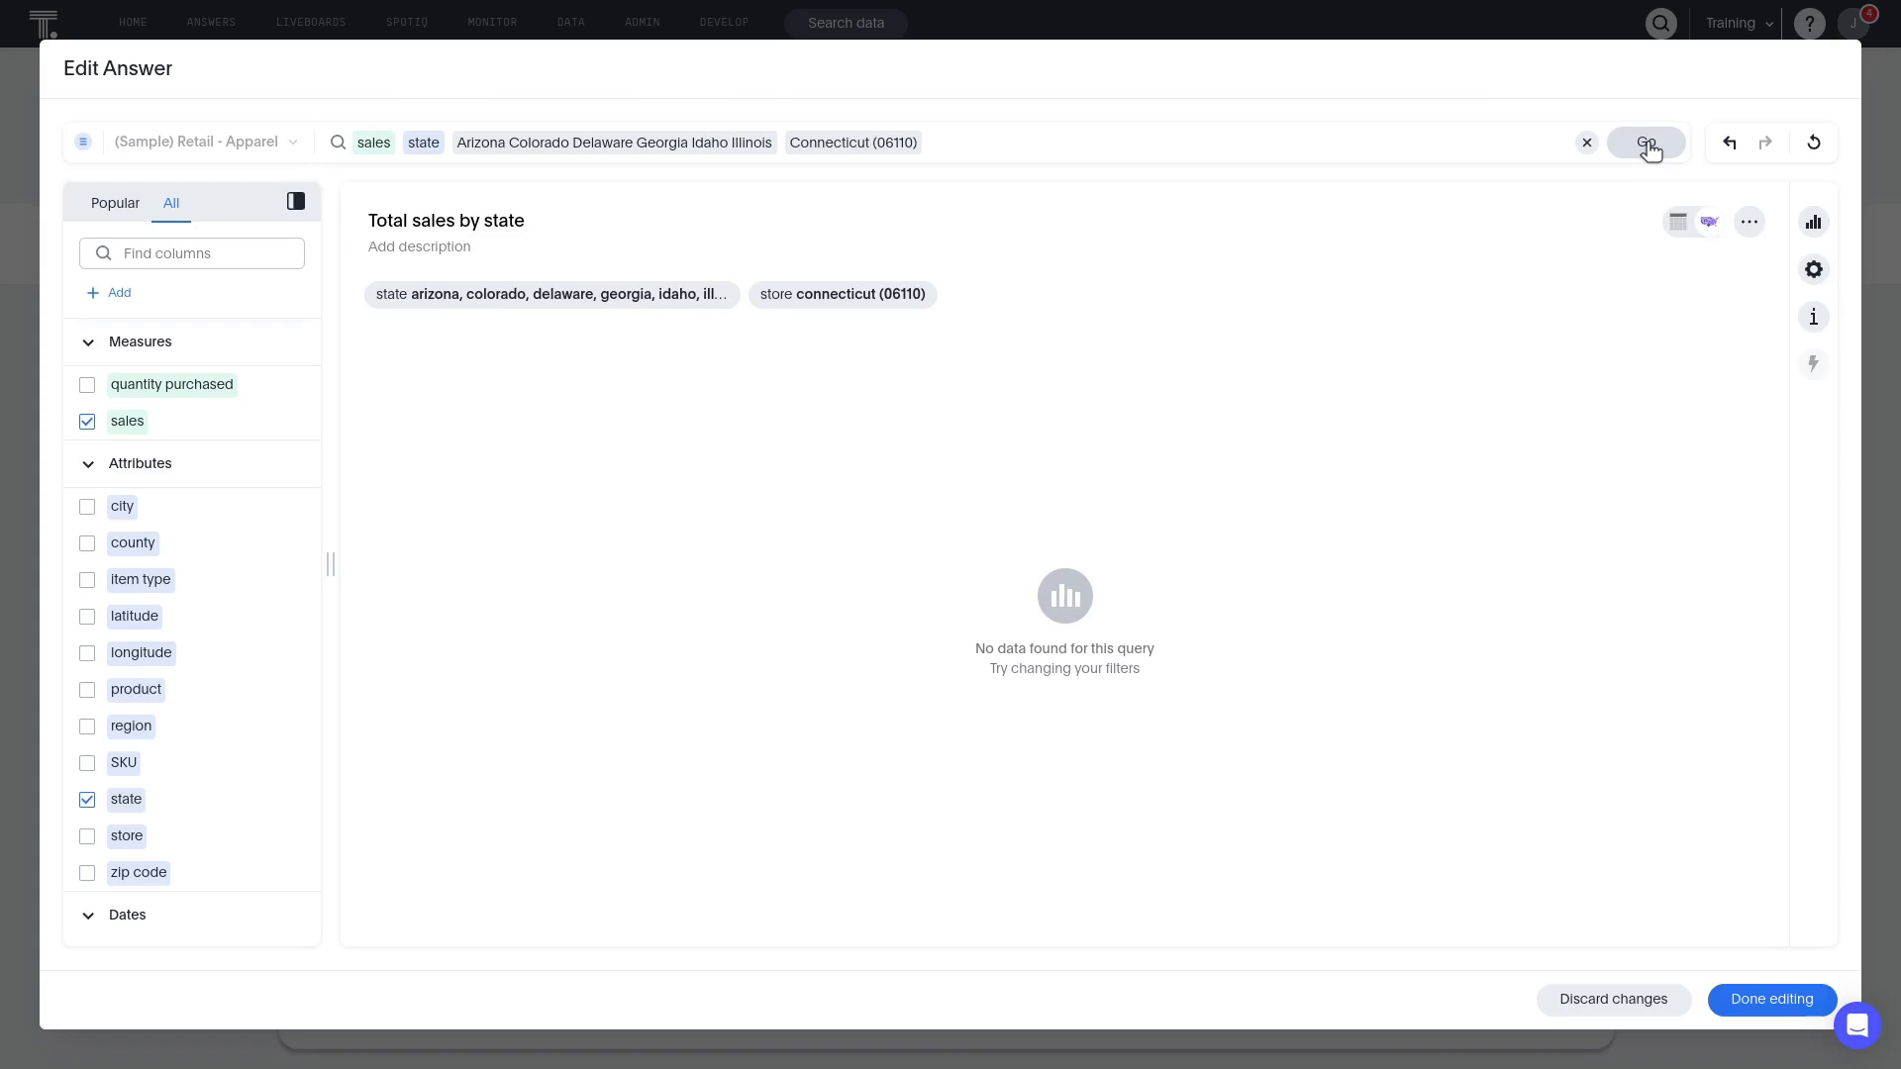
Step: Remove the Connecticut (06110) store filter from the answer
{"action": "mouse_move", "coordinate": [843, 303]}
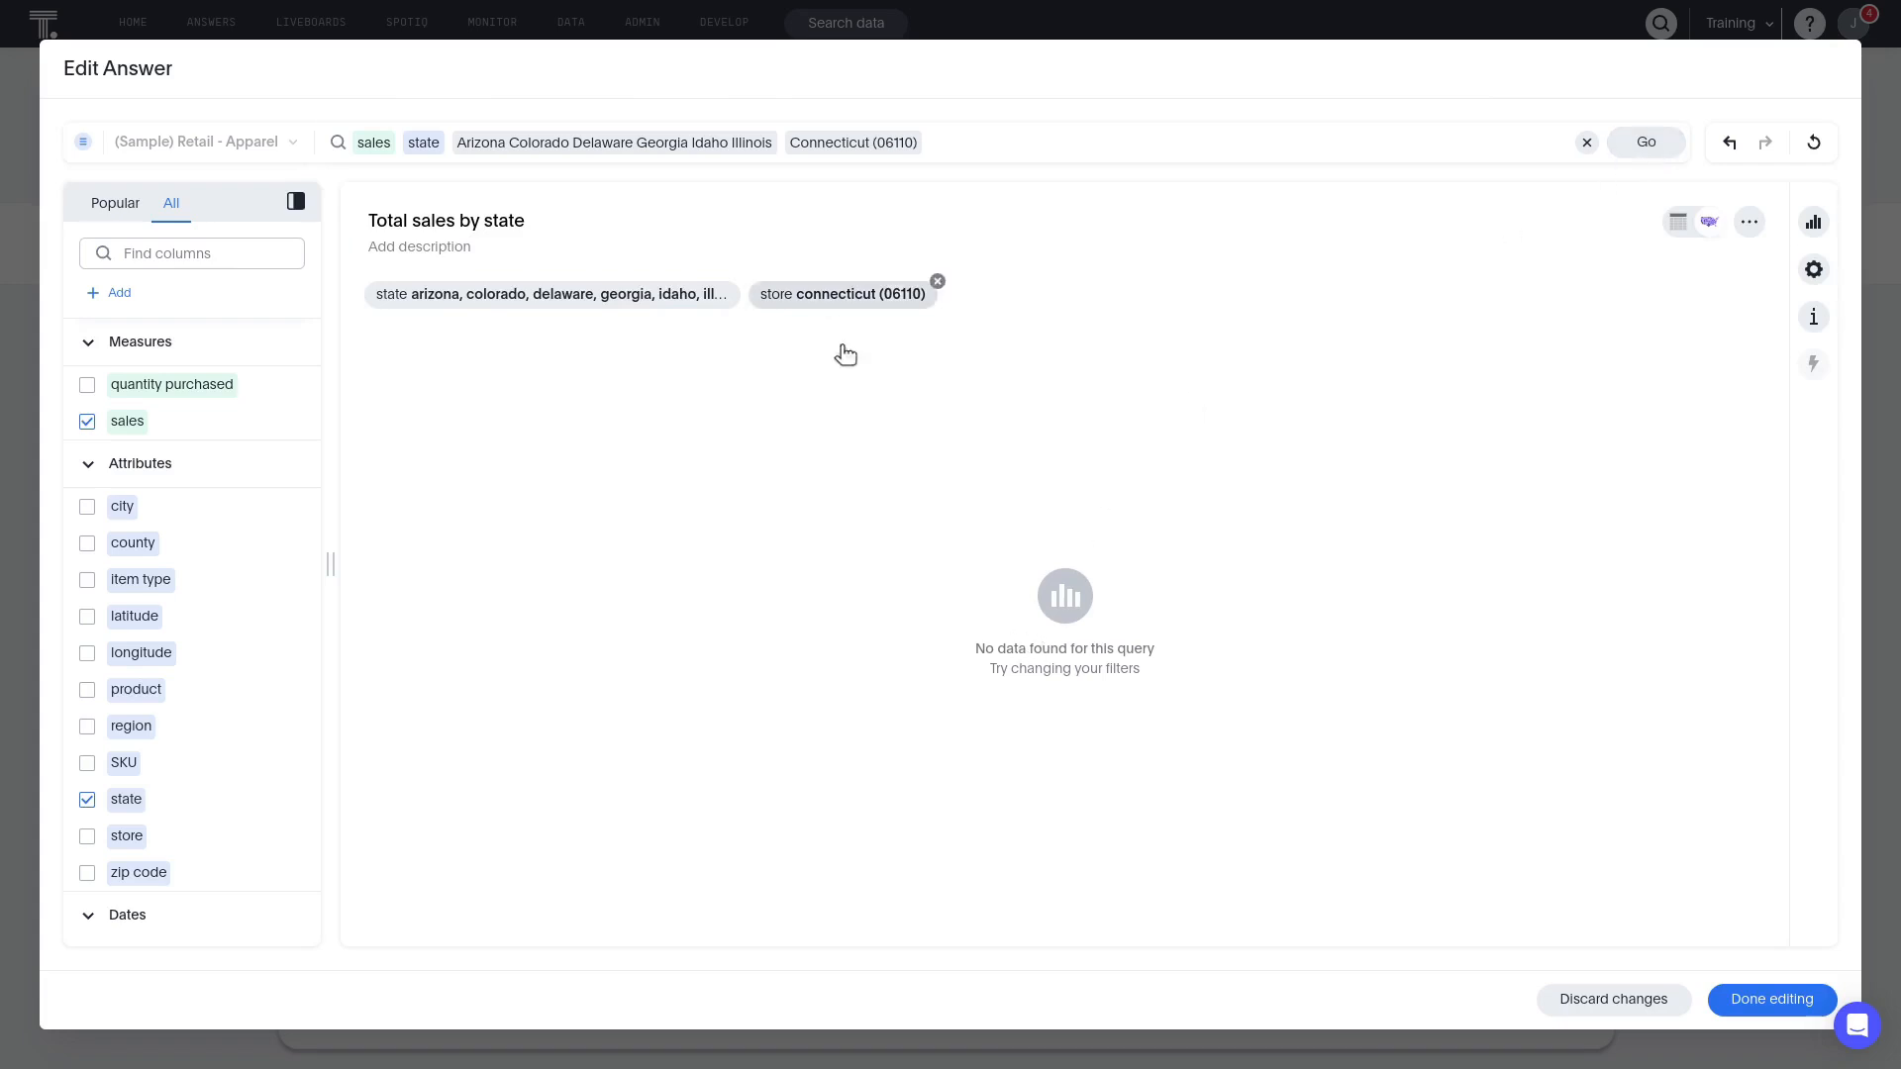
{"action": "left_click", "coordinate": [938, 282]}
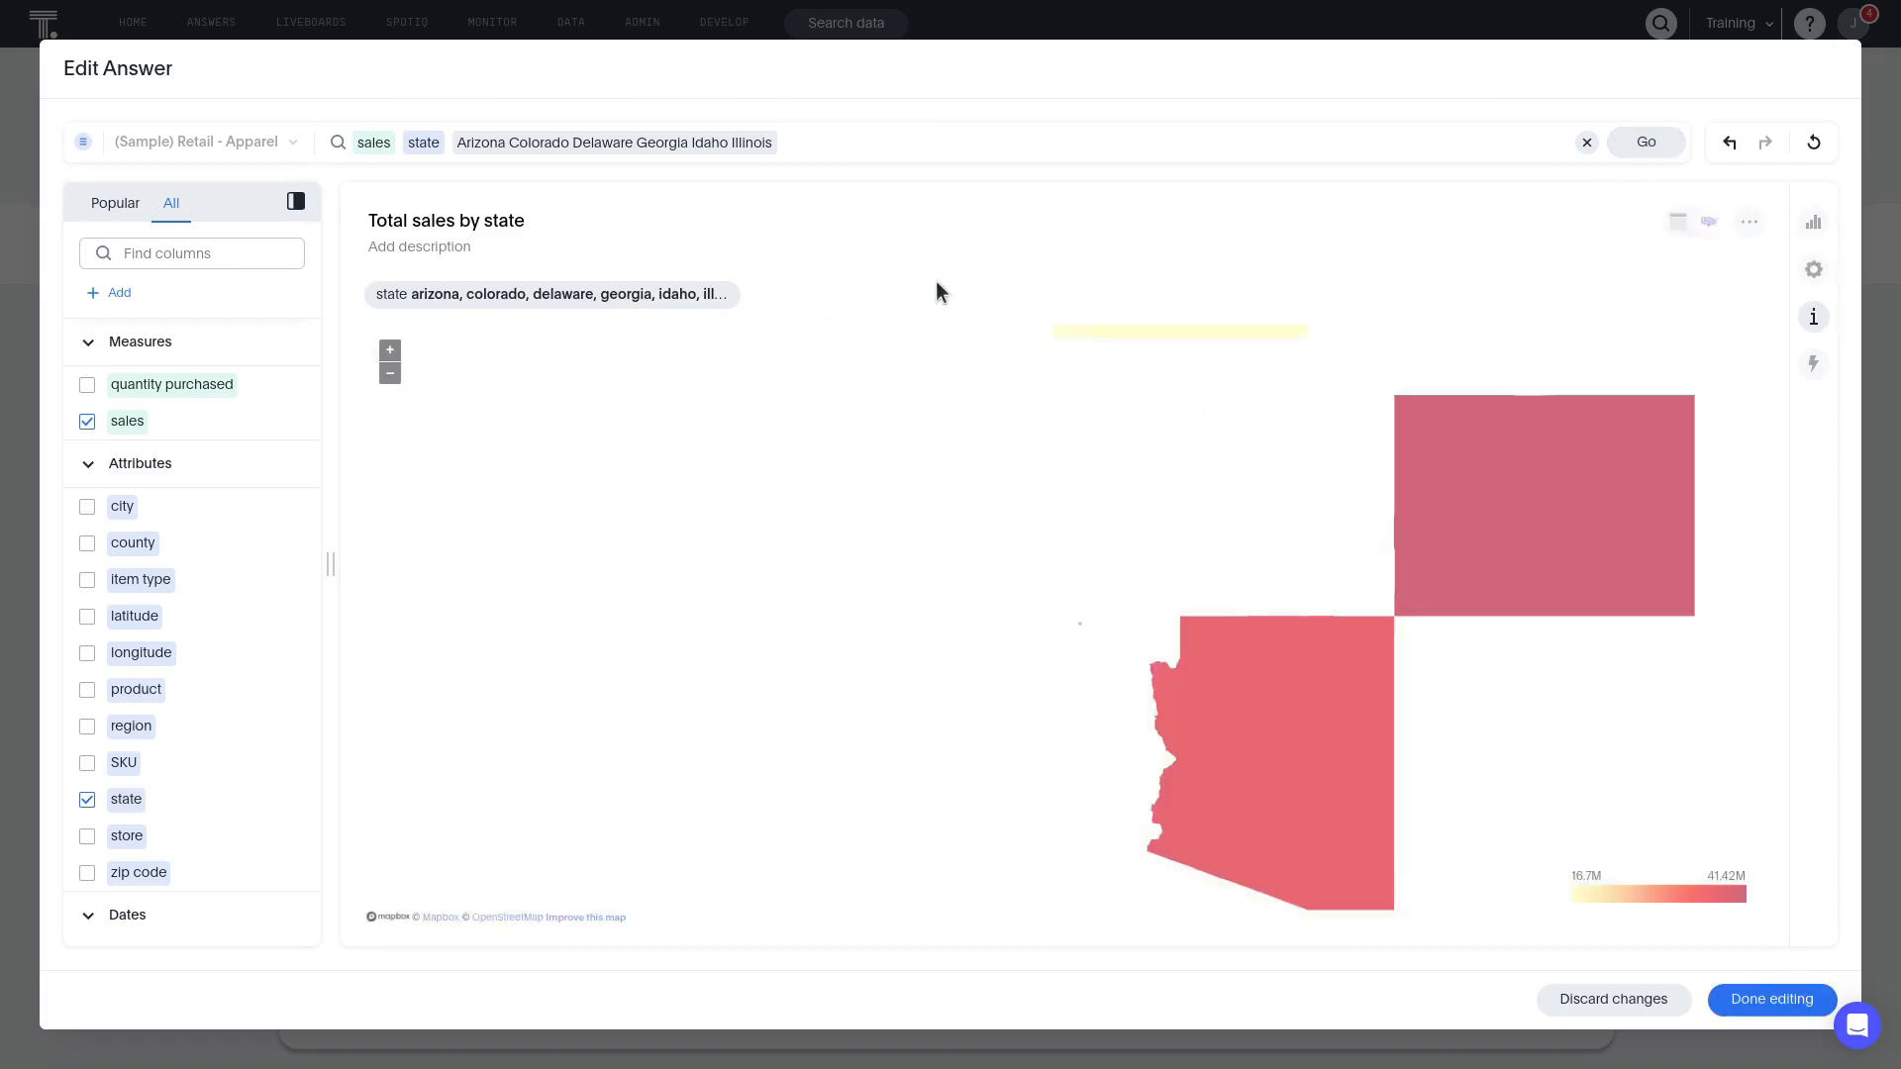
Step: Run a search for sales by item type and filter the chart's item type axis to Bags, Dresses and Headwear
{"action": "left_click", "coordinate": [1646, 141]}
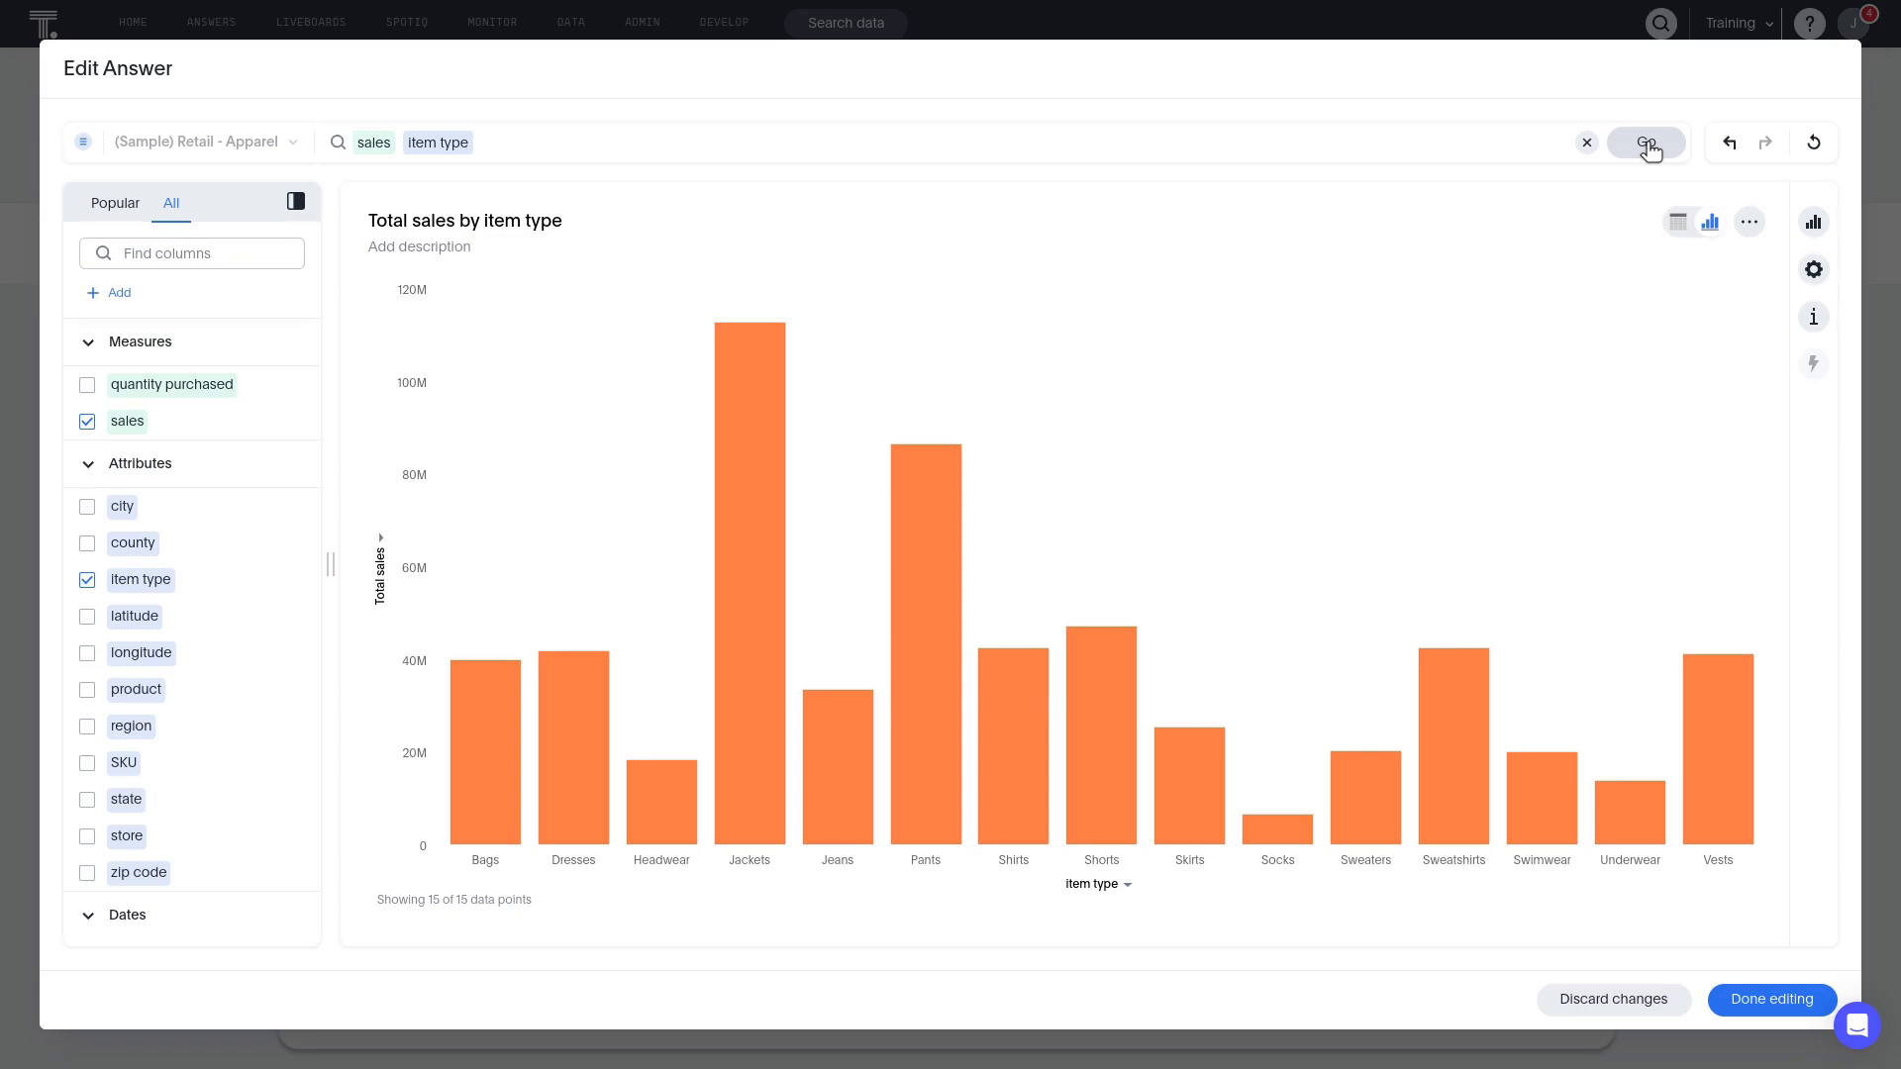
{"action": "left_click", "coordinate": [1089, 884]}
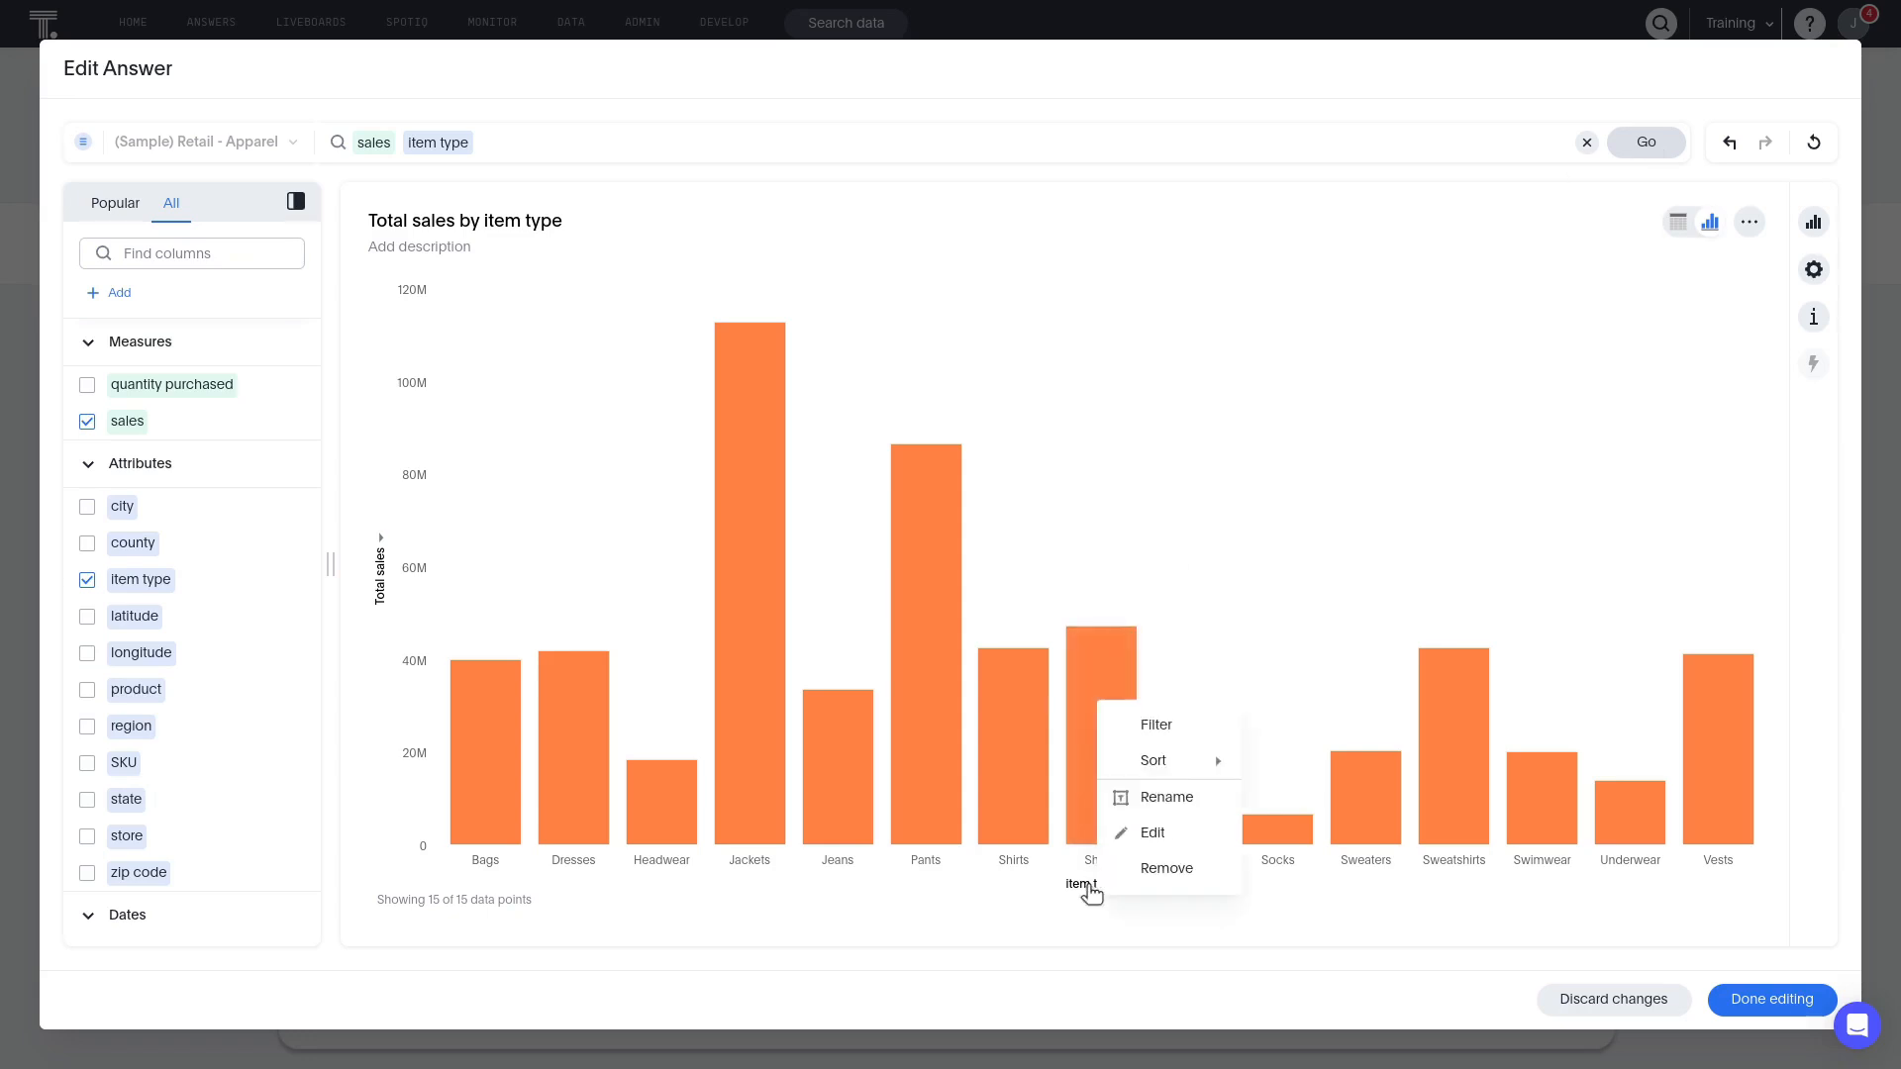
{"action": "left_click", "coordinate": [1147, 726]}
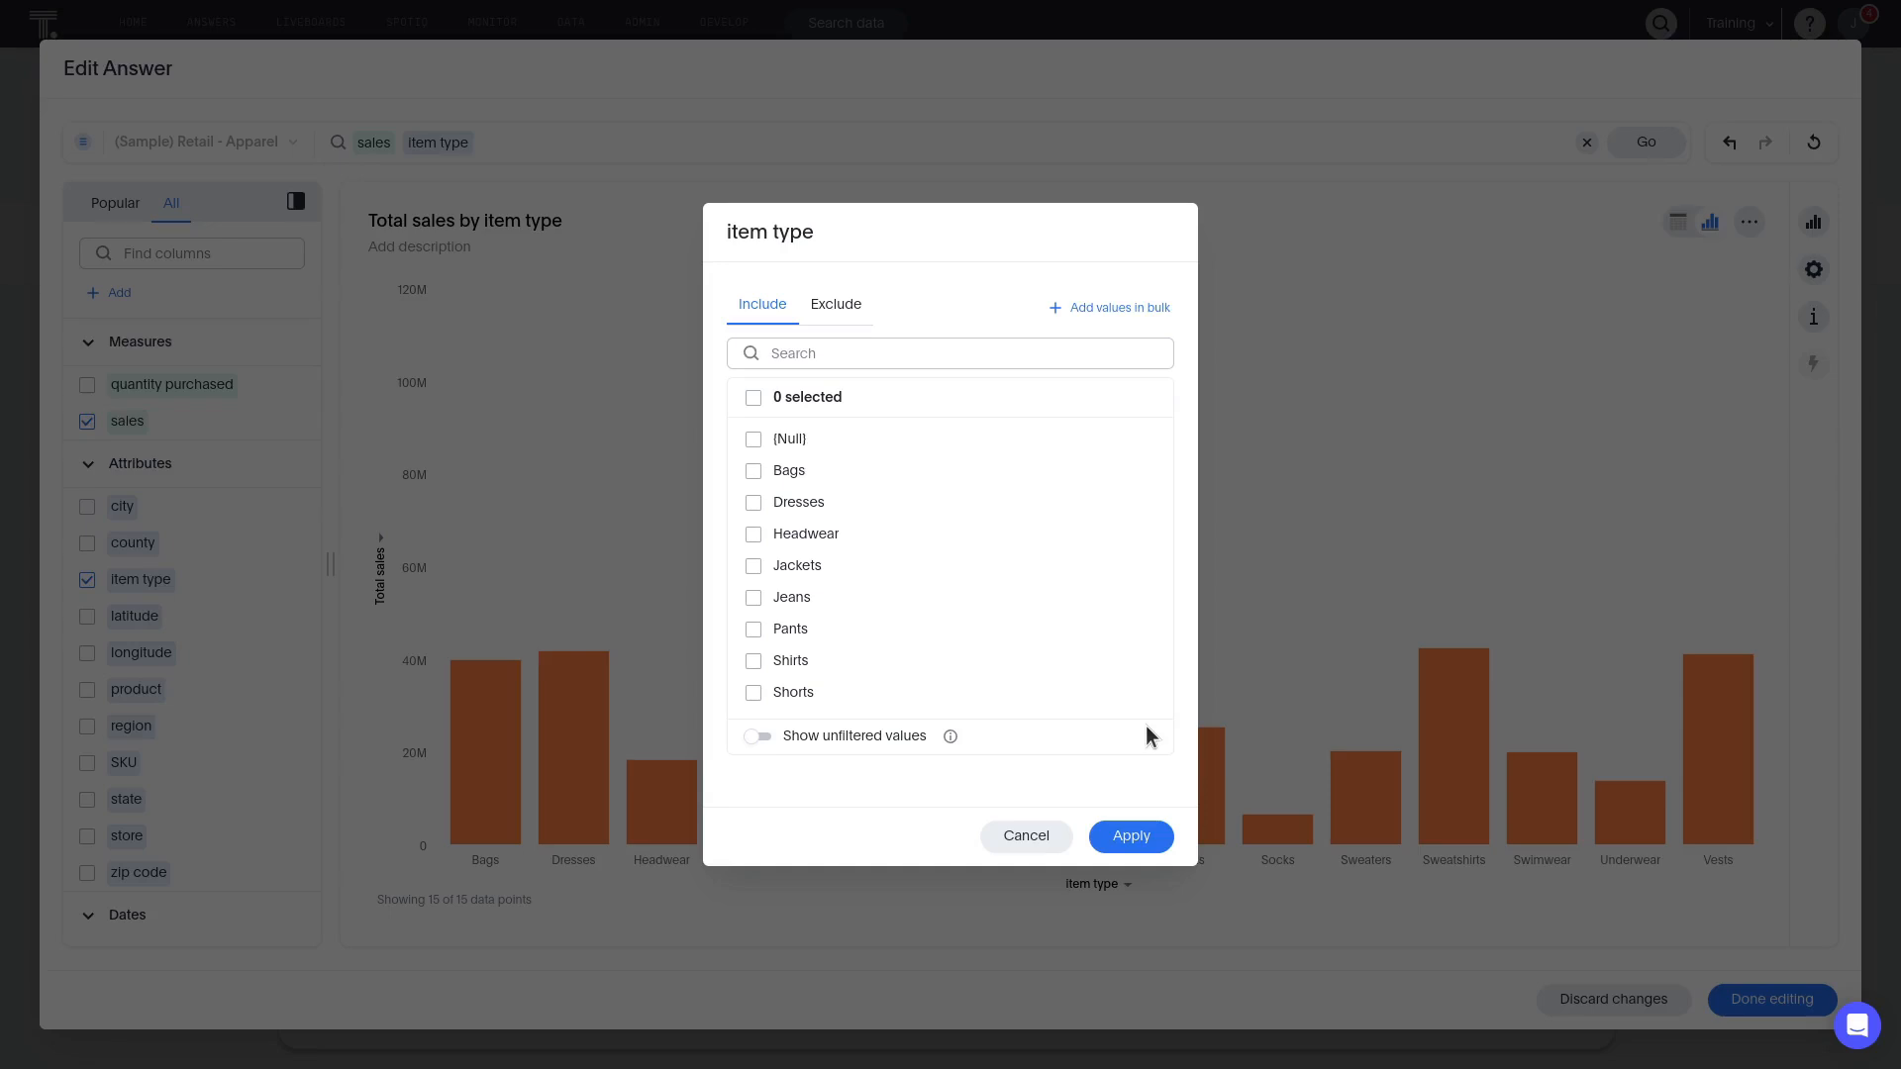
{"action": "left_click", "coordinate": [754, 472]}
{"action": "left_click", "coordinate": [754, 504]}
{"action": "left_click", "coordinate": [755, 536]}
{"action": "left_click", "coordinate": [1131, 838]}
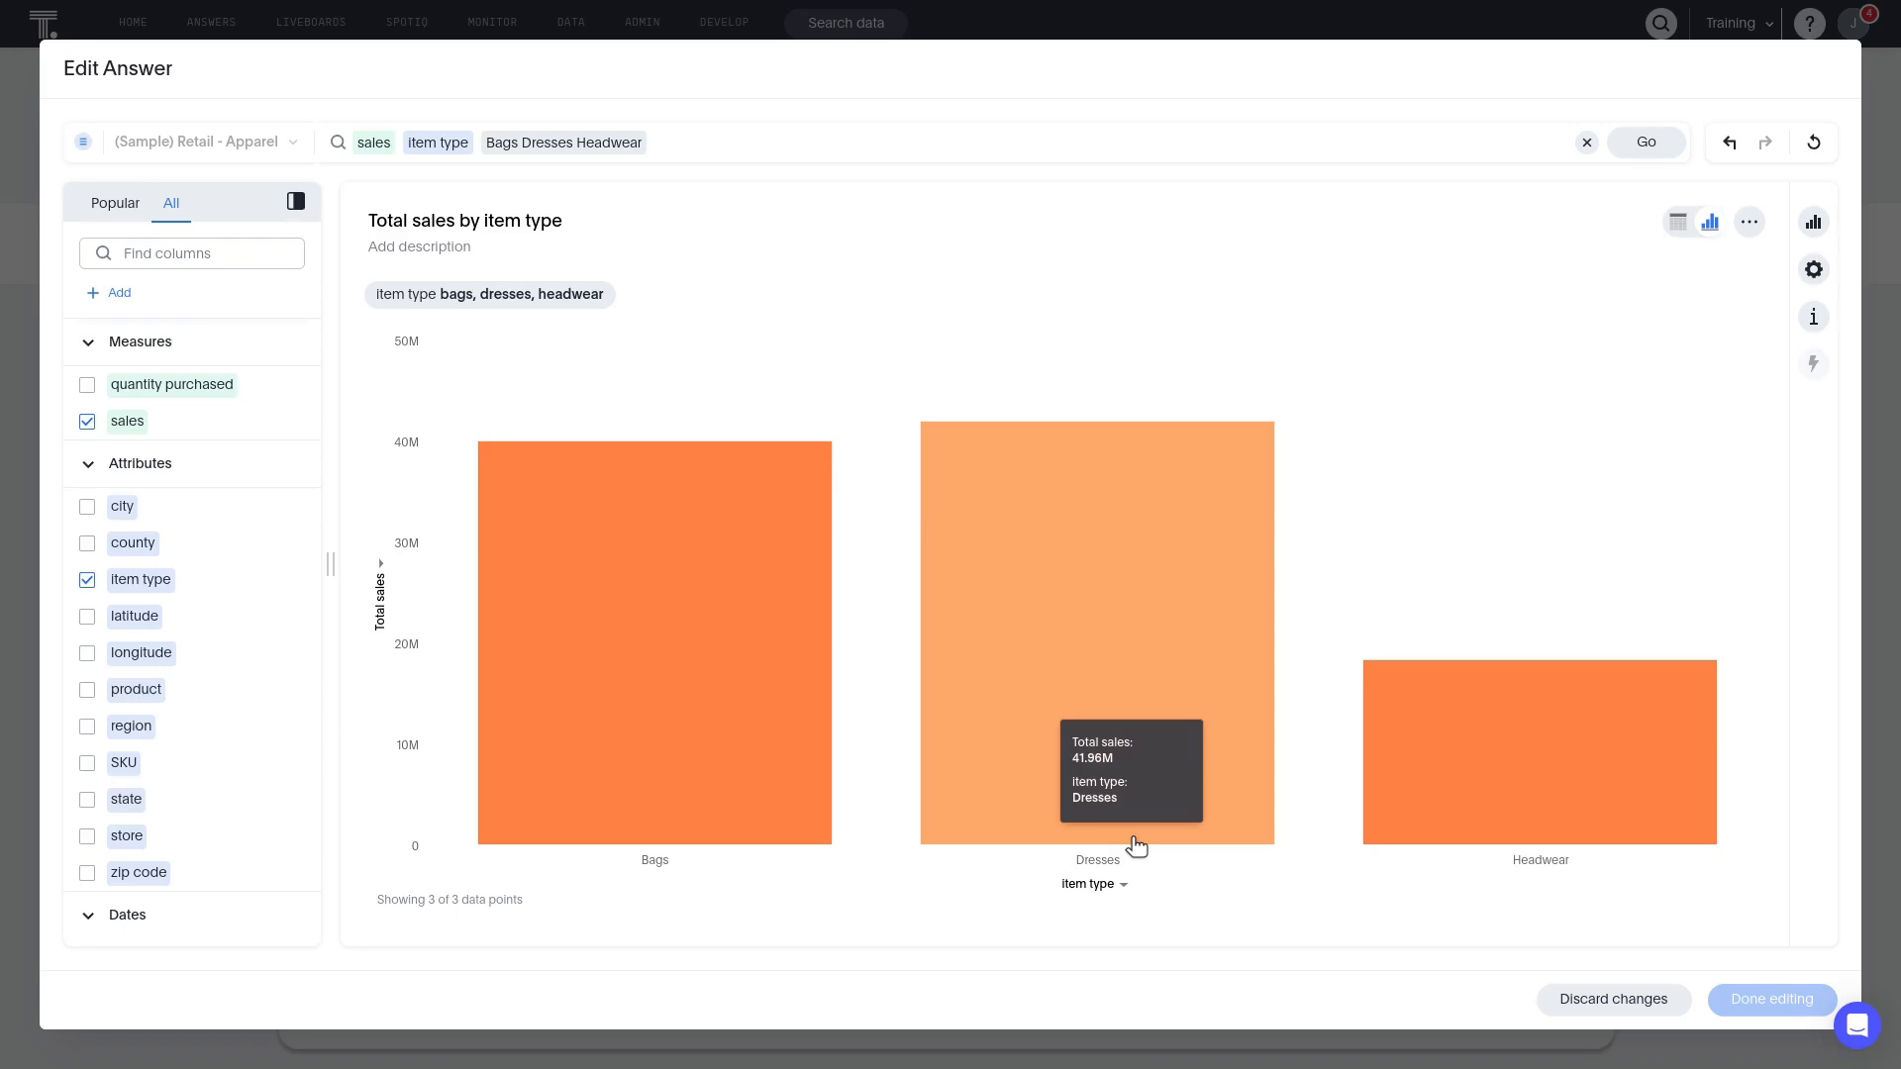
Step: Switch the answer to table view and open the filter of the item type column
{"action": "left_click", "coordinate": [1678, 223]}
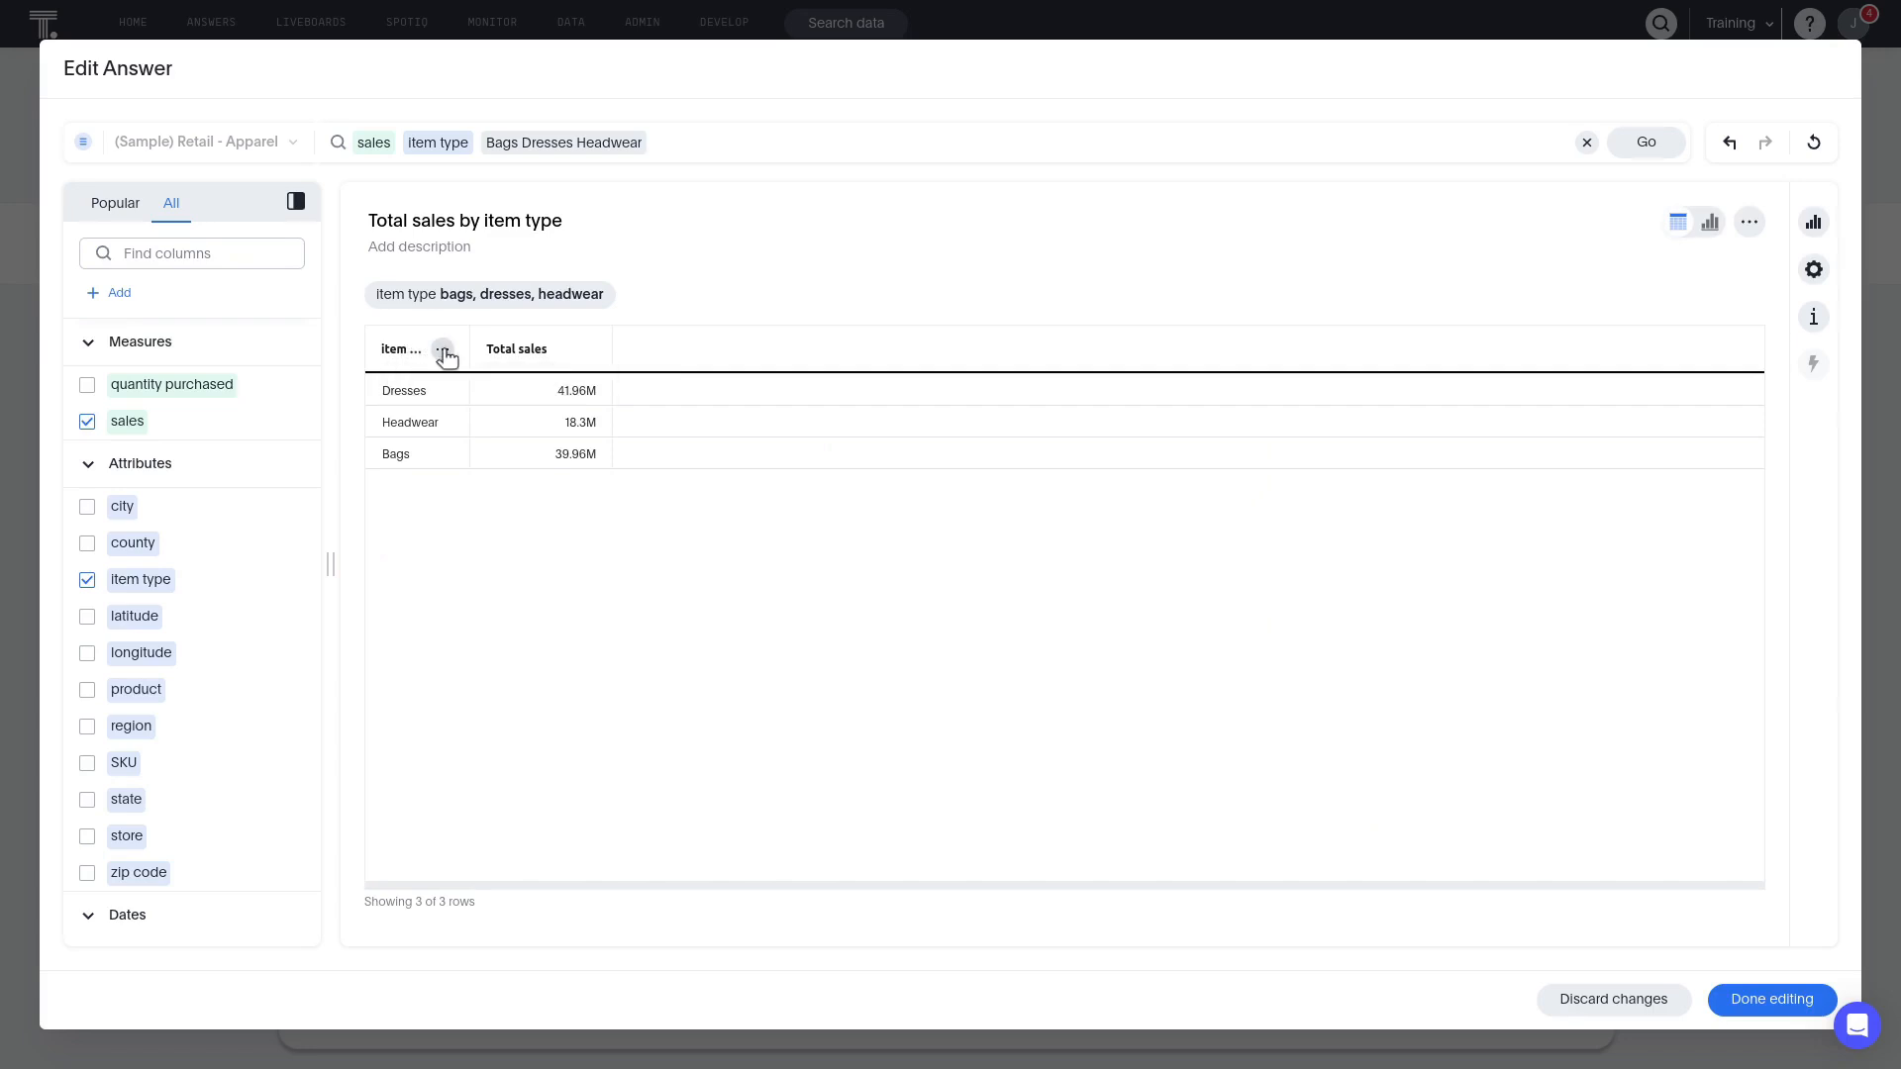
{"action": "left_click", "coordinate": [442, 352]}
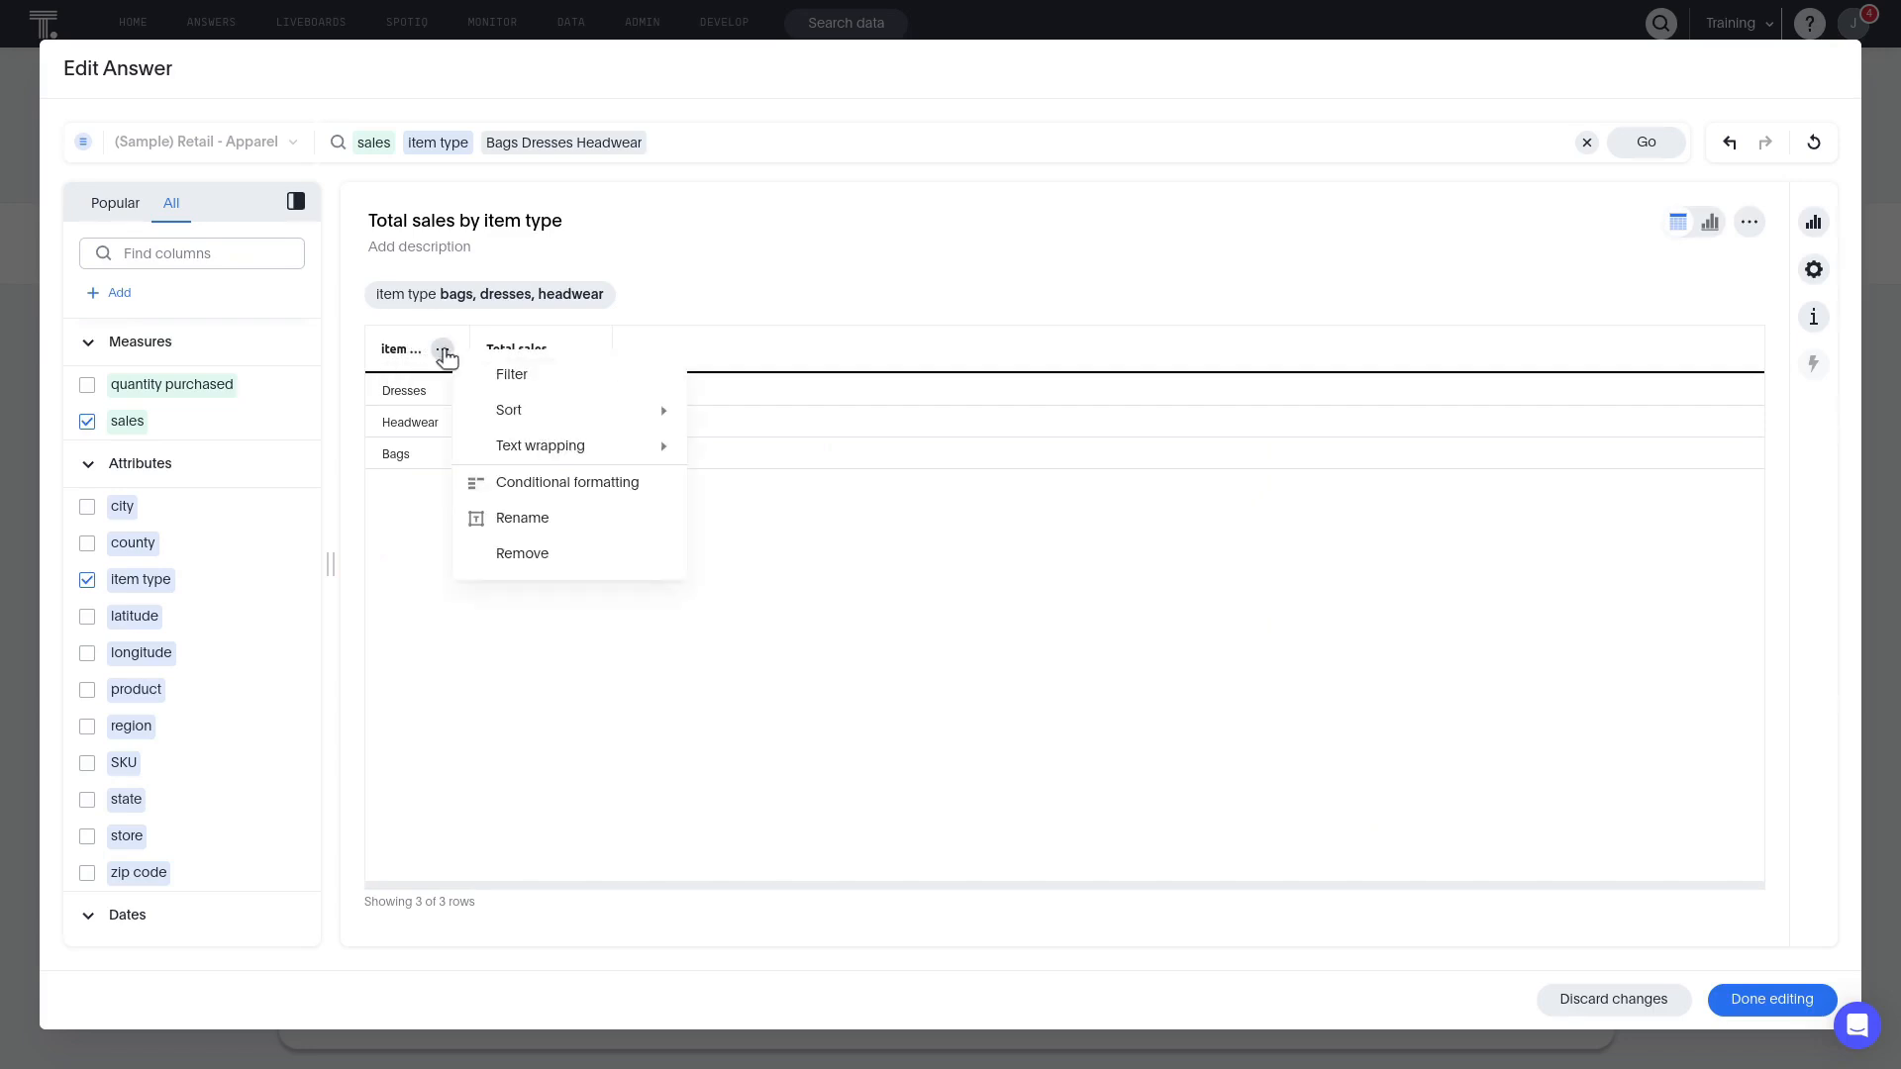
{"action": "left_click", "coordinate": [508, 376]}
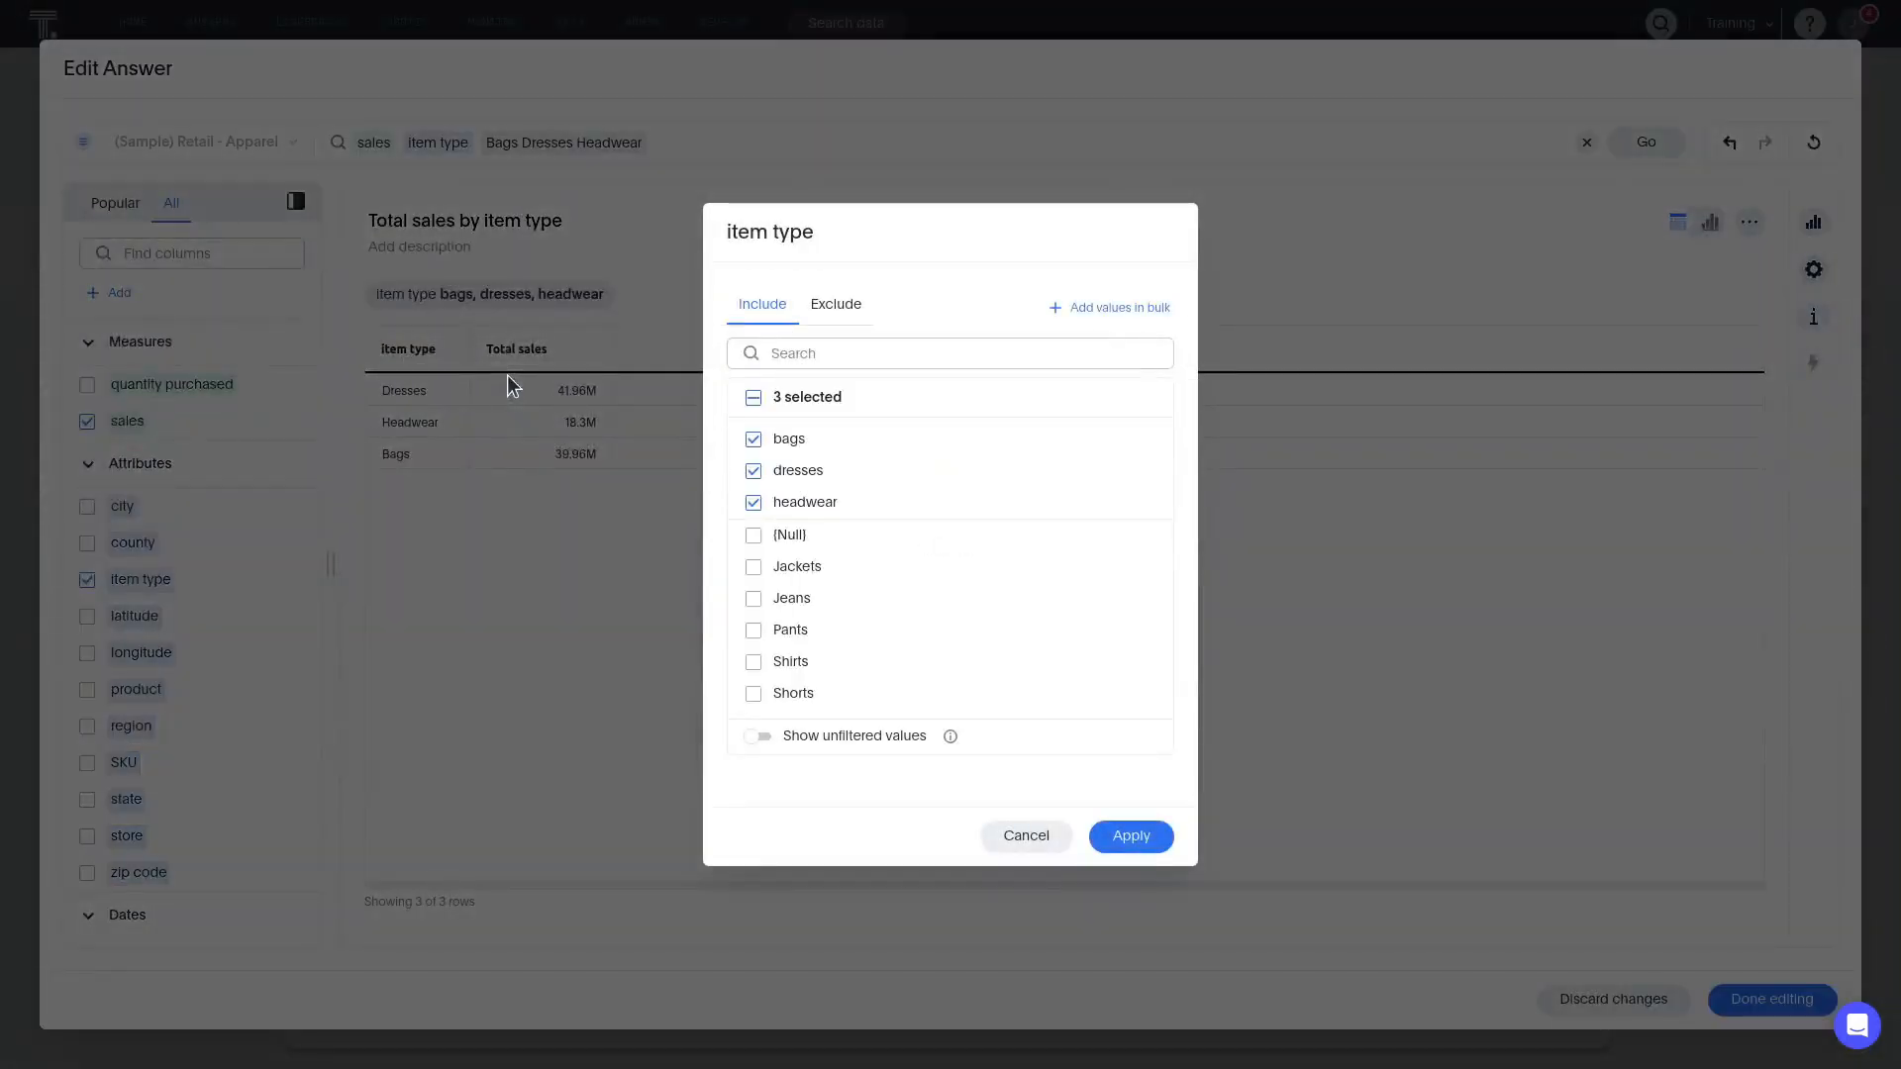